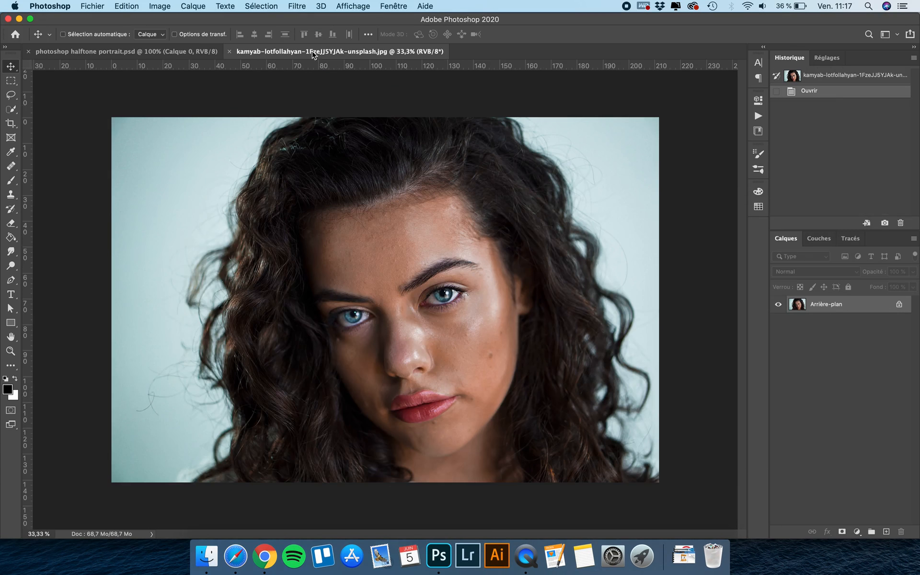
# Convert the portrait photo to grayscale (Niveaux de gris), discarding its colour information.
pyautogui.click(91, 4)
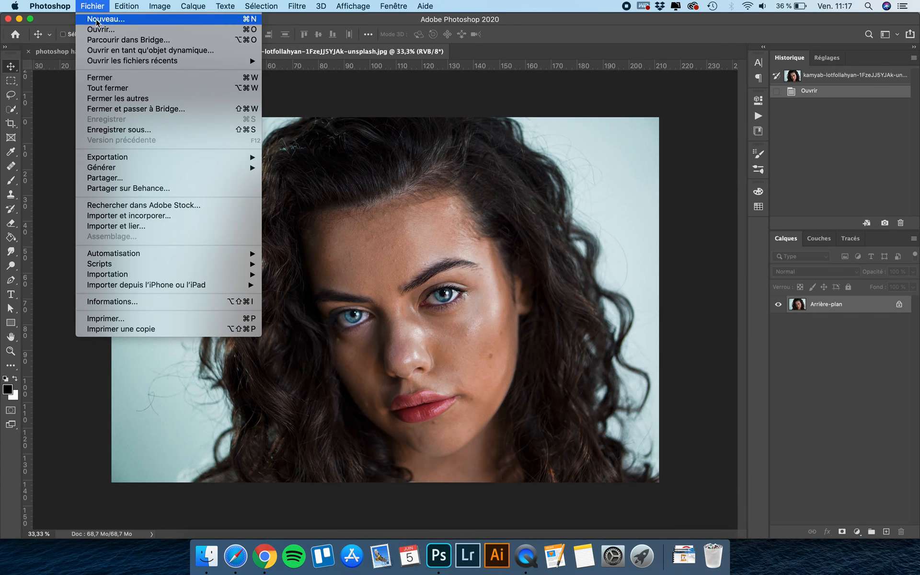
pyautogui.click(99, 5)
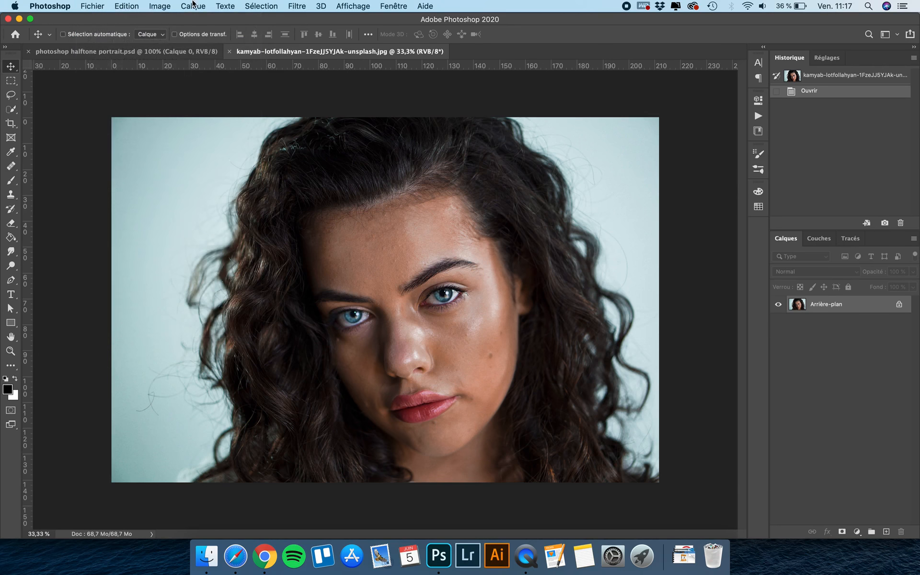
pyautogui.click(162, 5)
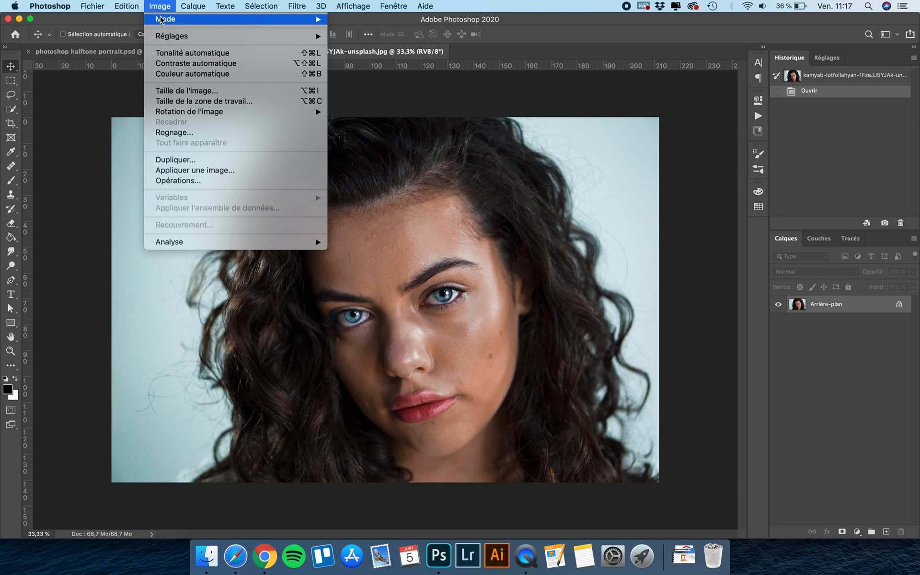
pyautogui.moveTo(160, 21)
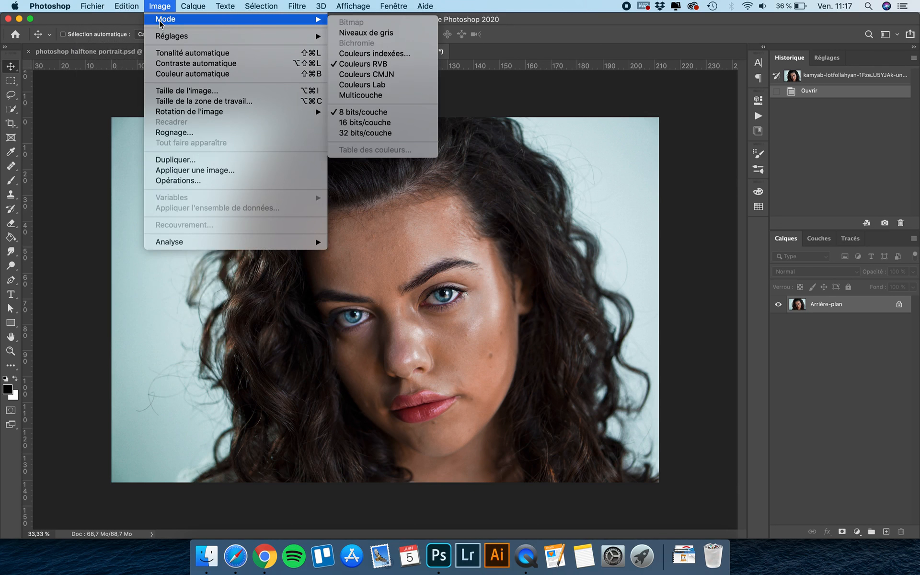
pyautogui.click(370, 34)
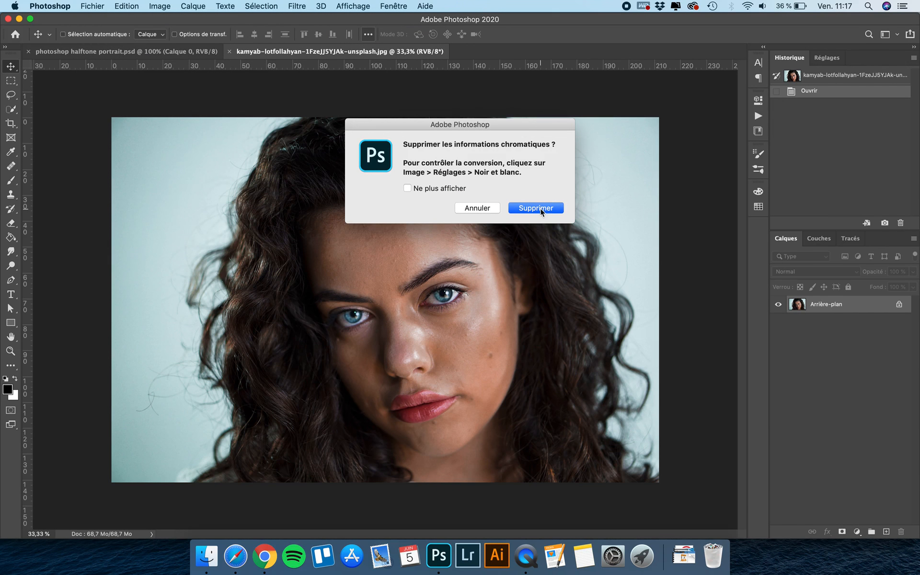
pyautogui.click(539, 208)
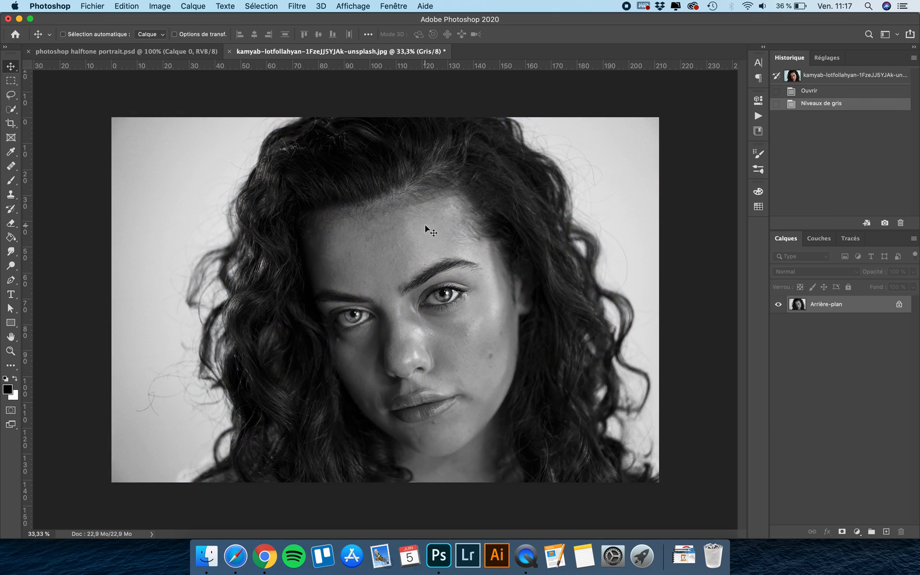
# Increase the contrast with Levels (Niveaux), raising the black input to slightly above 25 and lowering the white input to 221, comparing with the preview off.
pyautogui.click(160, 5)
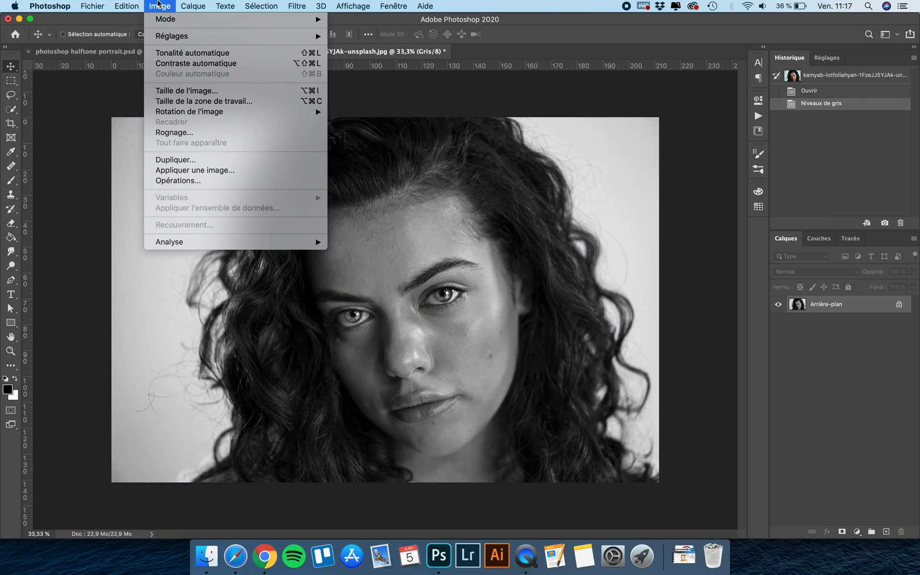
pyautogui.moveTo(167, 38)
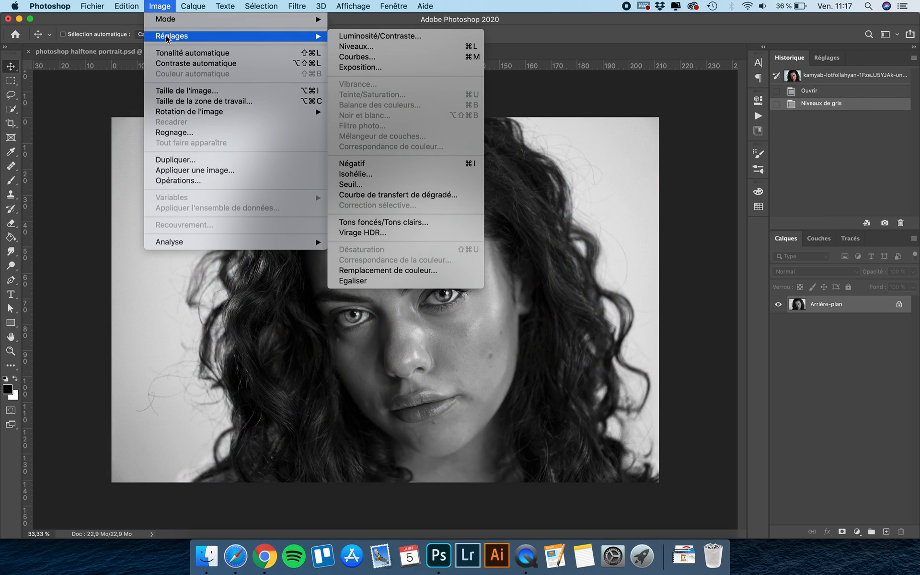
pyautogui.click(379, 46)
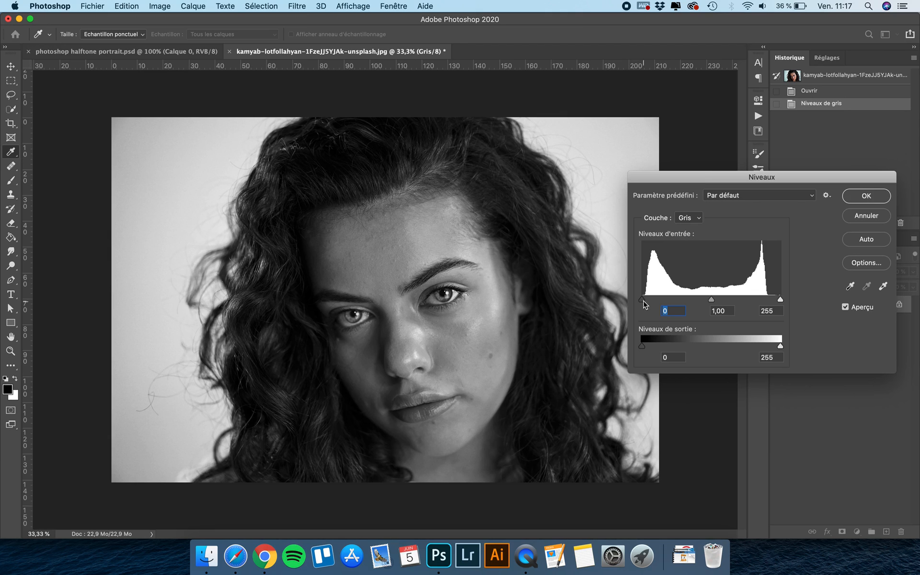
pyautogui.moveTo(642, 300); pyautogui.dragTo(656, 301)
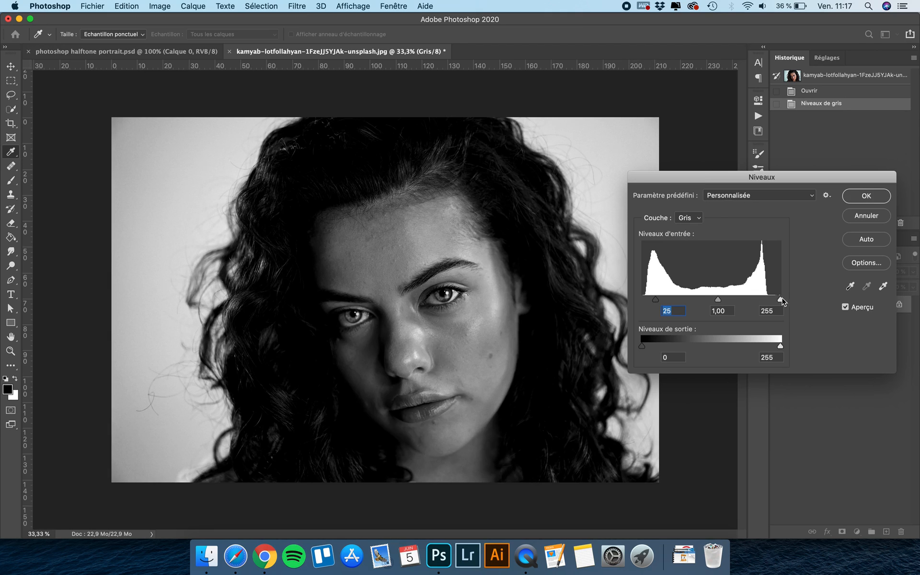
pyautogui.moveTo(781, 300); pyautogui.dragTo(762, 300)
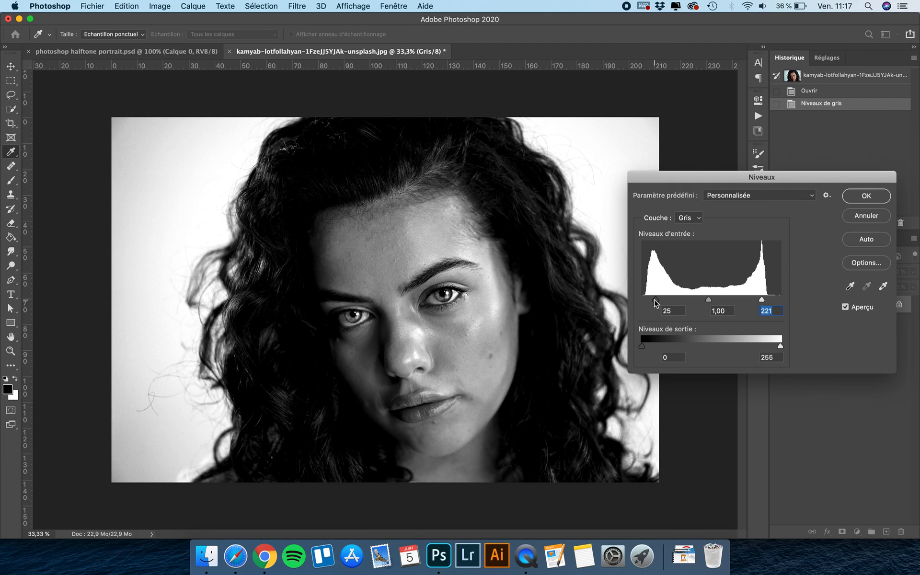
pyautogui.moveTo(655, 302); pyautogui.dragTo(659, 302)
pyautogui.click(845, 307)
pyautogui.click(845, 308)
pyautogui.click(866, 196)
# Start a Bitmap mode conversion with 72 pixels/inch output and the halftone screen method (Trame de demi-teintes).
pyautogui.click(160, 6)
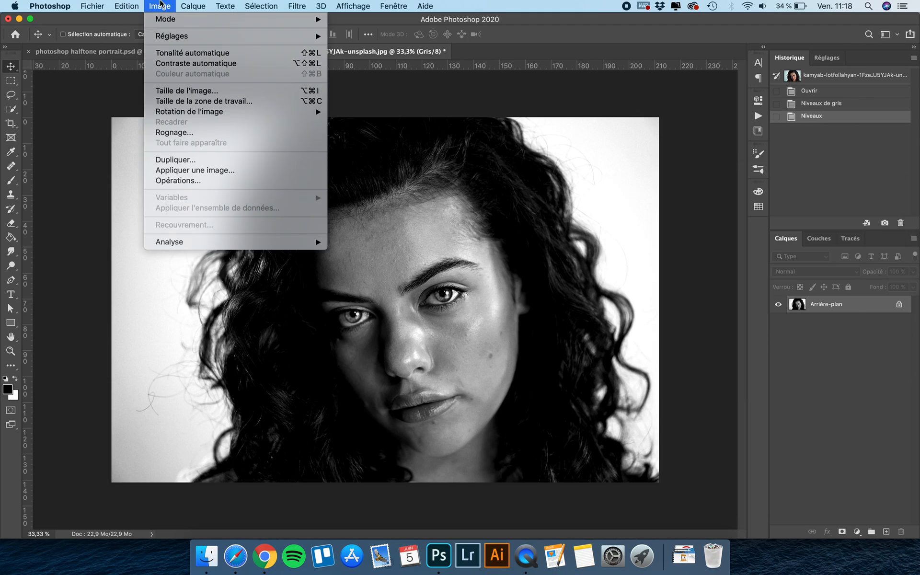
pyautogui.moveTo(162, 20)
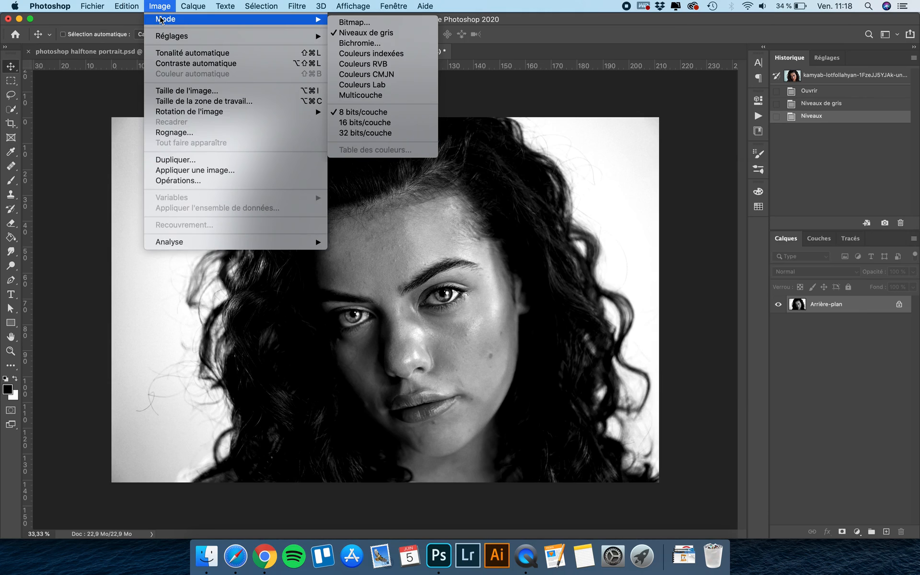
pyautogui.click(381, 23)
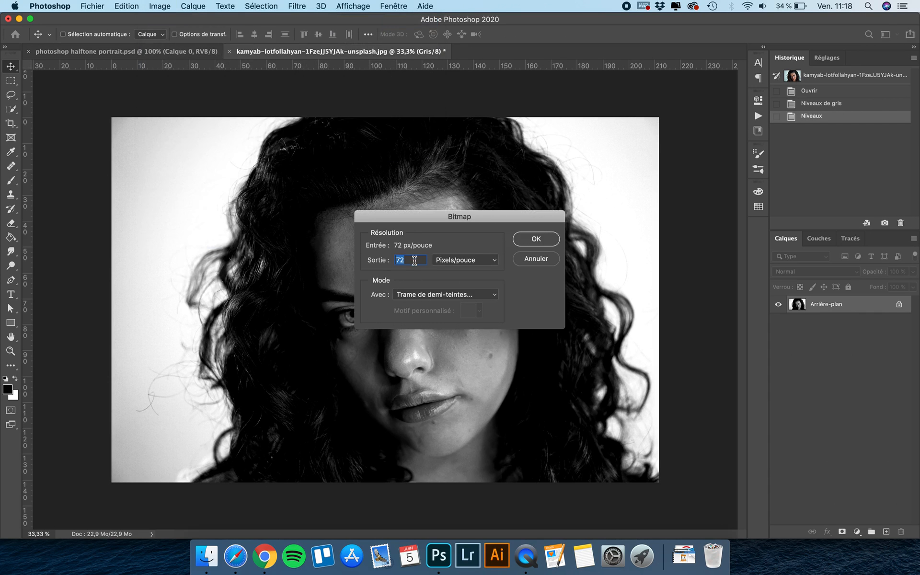
pyautogui.click(428, 295)
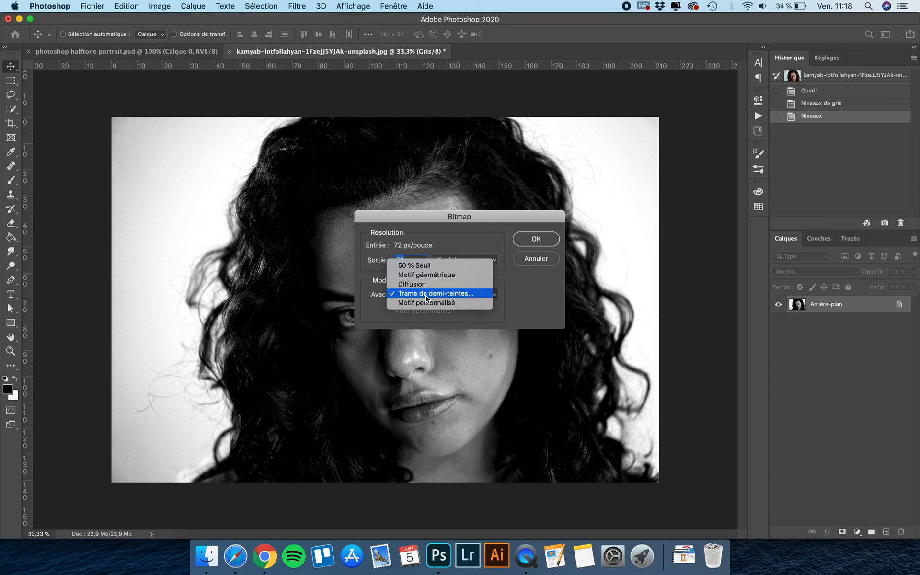
pyautogui.click(415, 294)
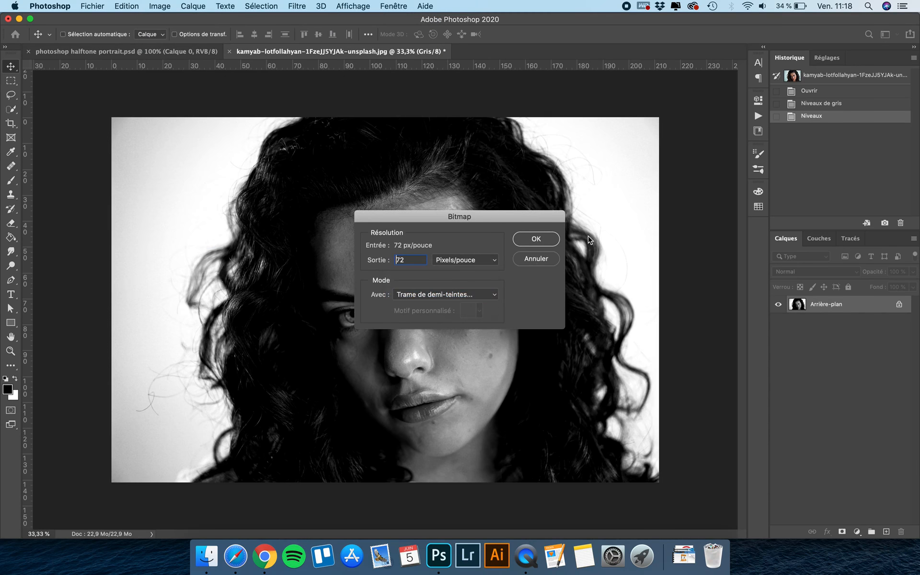
pyautogui.click(536, 239)
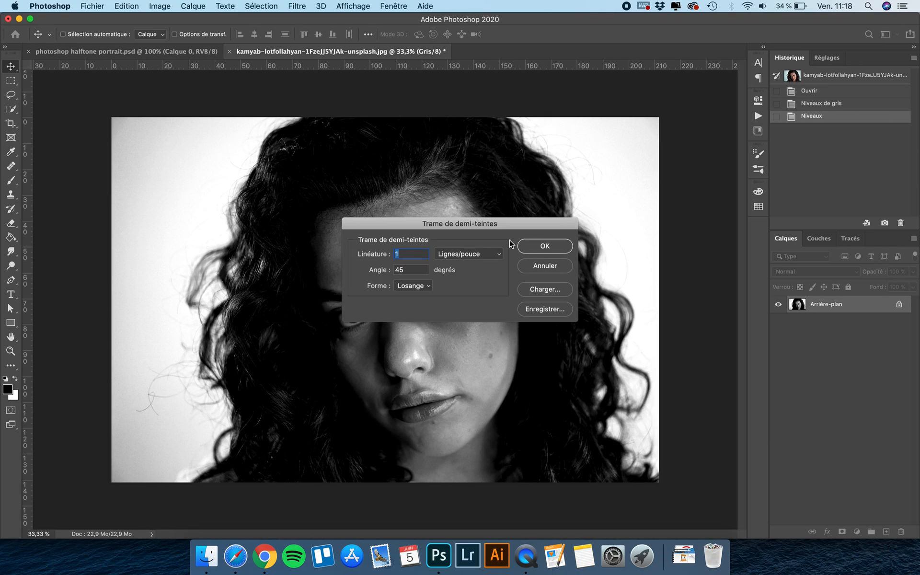
# Apply the halftone screen with a frequency of 10 lines/inch, a 45-degree angle and the line shape (Droite).
pyautogui.write('1')
pyautogui.click(410, 287)
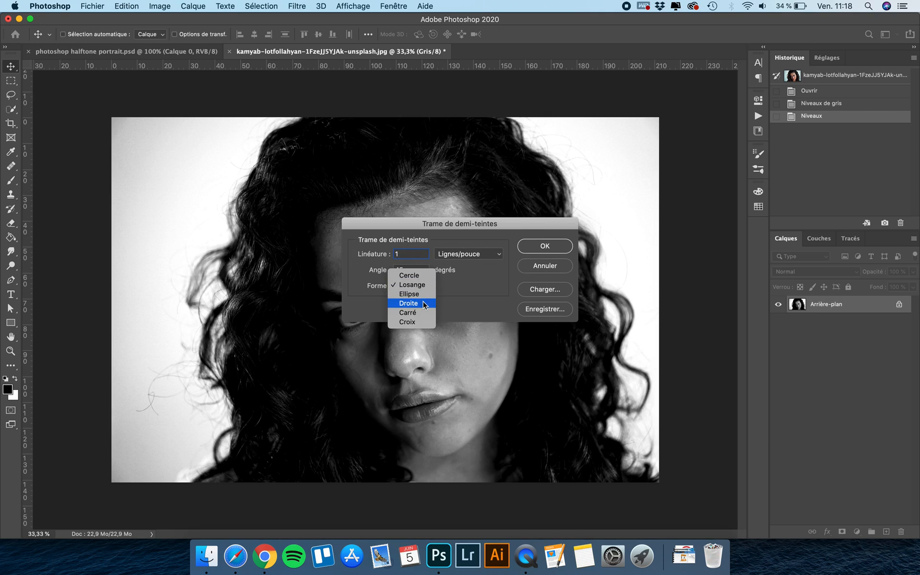
pyautogui.click(422, 302)
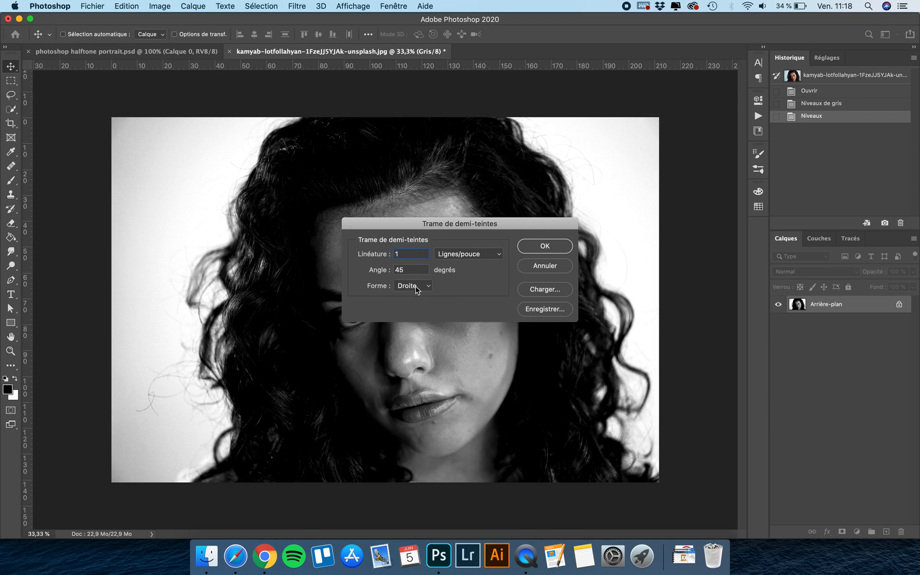
pyautogui.click(405, 266)
pyautogui.hotkey('shift', 'Tab')
pyautogui.write('10')
pyautogui.click(551, 247)
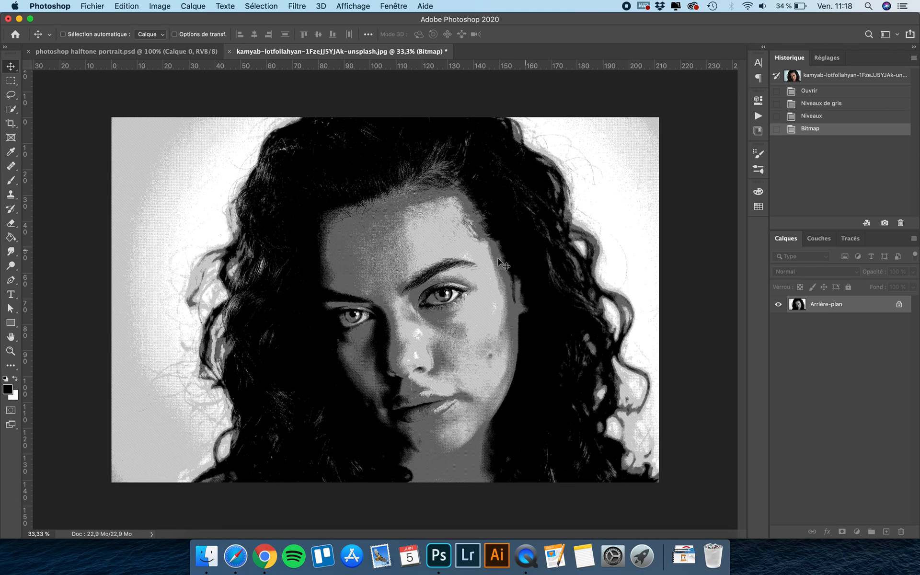
# Examine the fine halftone lines around the eyes up close, and undo the bitmap conversion.
pyautogui.scroll(2, 430, 261)
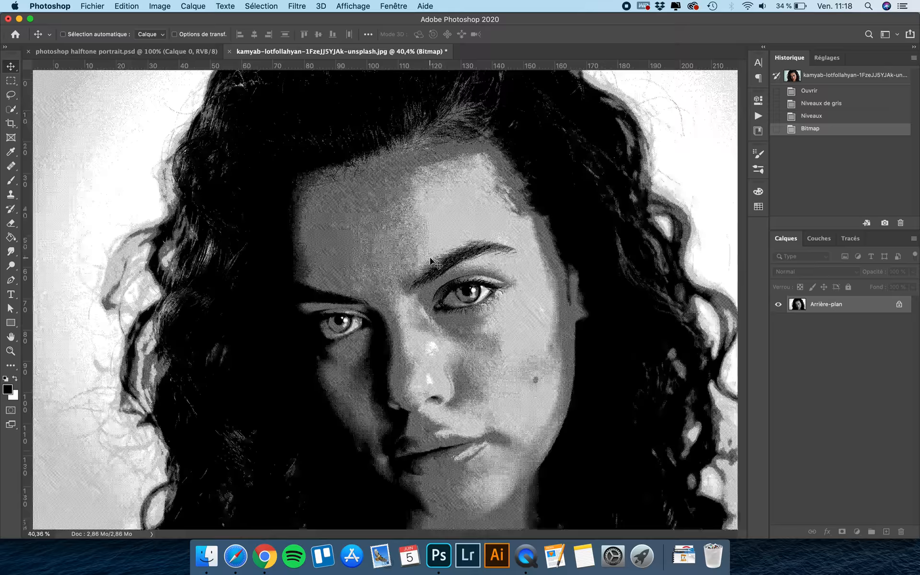
pyautogui.scroll(10, 431, 261)
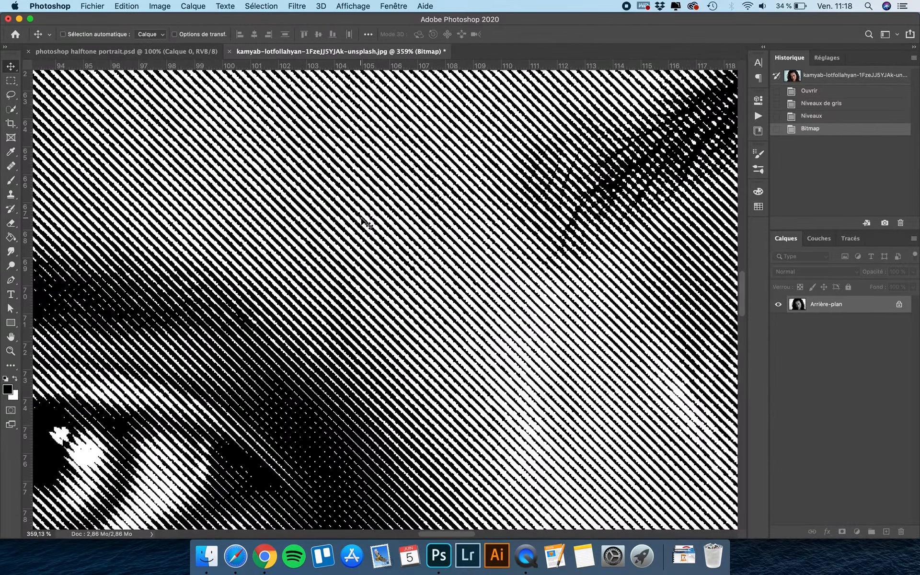
pyautogui.scroll(-10, 362, 220)
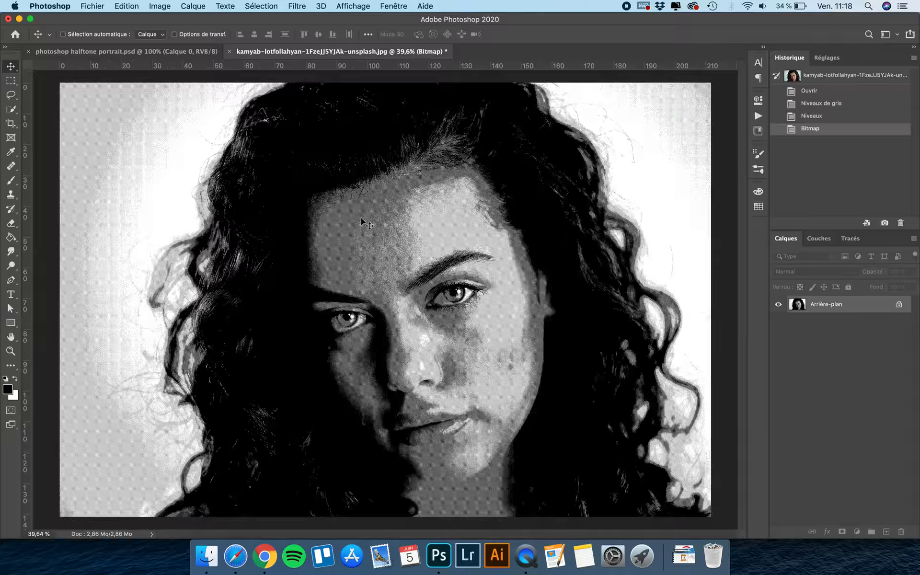
pyautogui.scroll(-1, 362, 221)
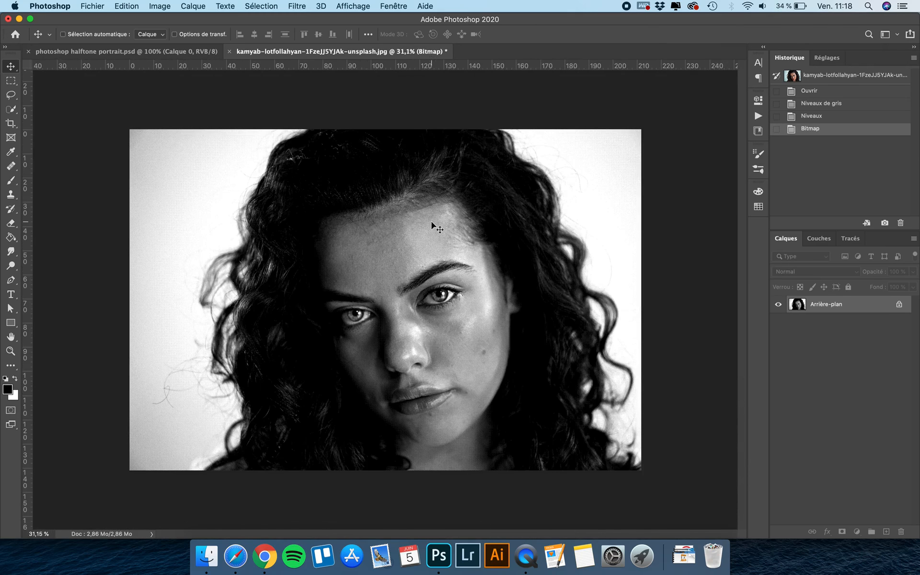
pyautogui.press('super+z')
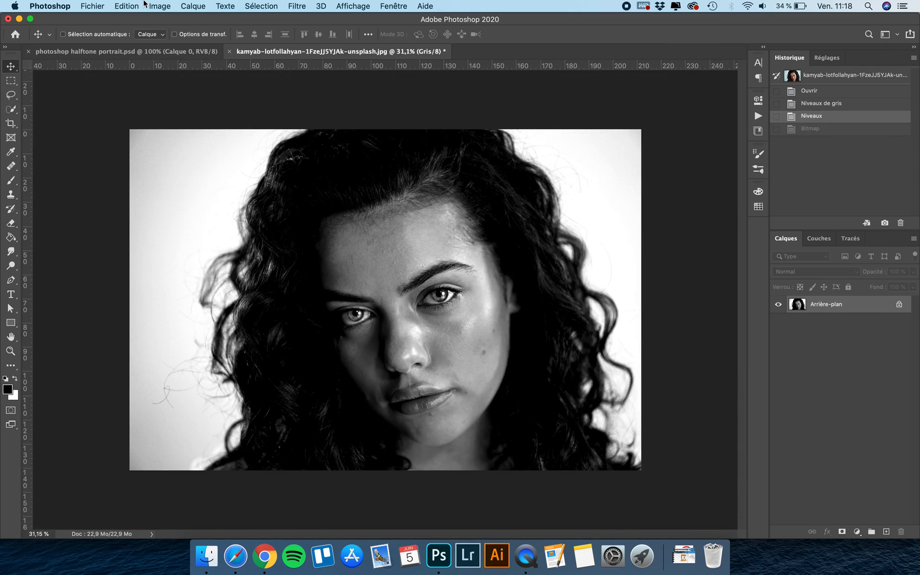
# Try the 72 pixels/inch Bitmap conversion with a halftone screen of 1 line/inch, 45 degrees and the line shape (Droite).
pyautogui.click(160, 6)
pyautogui.moveTo(167, 20)
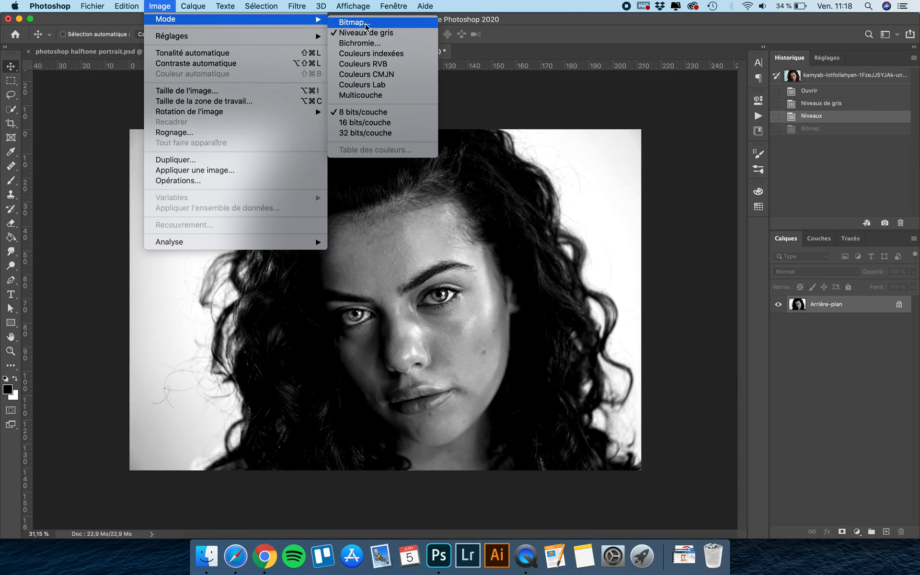
pyautogui.click(366, 26)
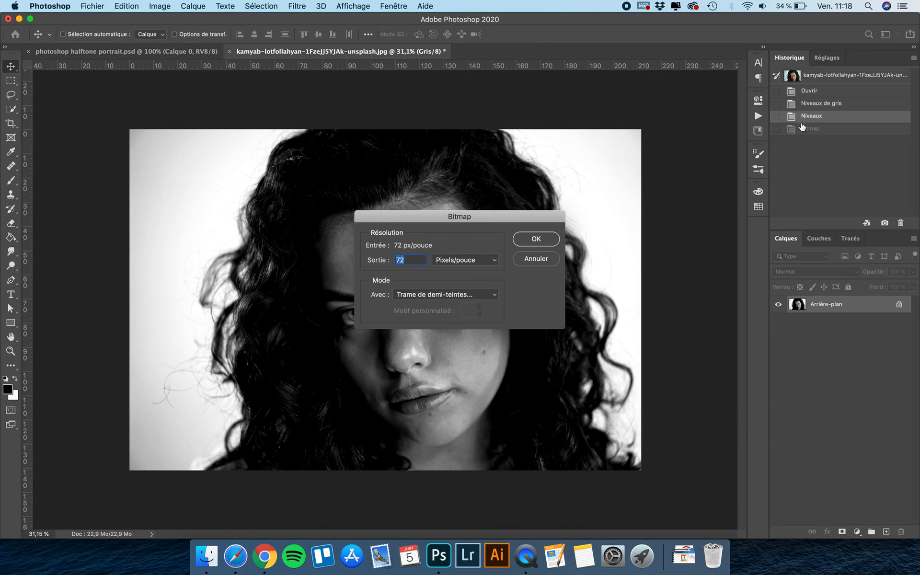
pyautogui.click(537, 239)
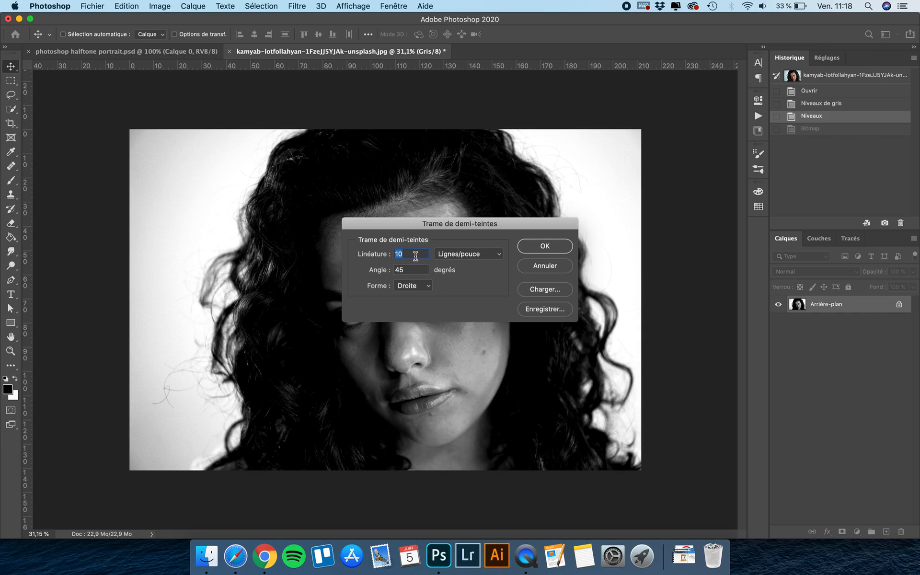
pyautogui.write('1')
pyautogui.click(558, 247)
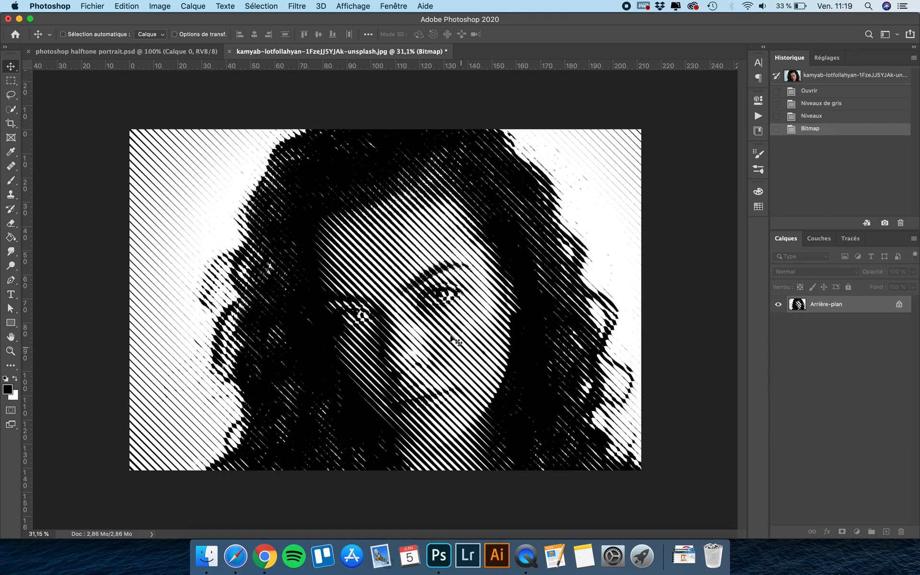
# Examine the coarse halftone lines on the face, and undo the 1 line/inch bitmap conversion.
pyautogui.scroll(5, 402, 298)
pyautogui.scroll(-4, 402, 298)
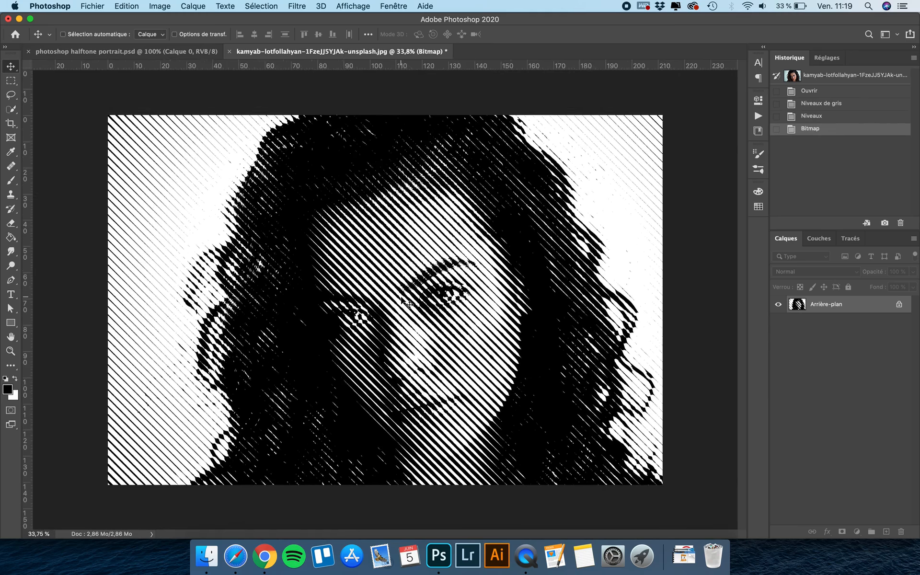
pyautogui.press('super')
pyautogui.press('super+z')
# Resize the image to 3000 × 2000 pixels, keeping the resolution at 72 pixels/inch with automatic resampling.
pyautogui.click(158, 6)
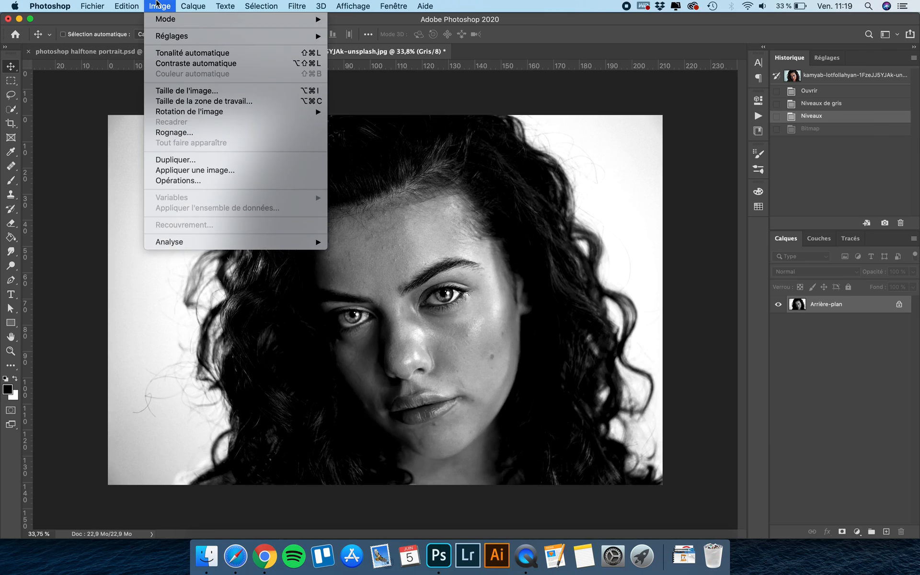
pyautogui.click(179, 91)
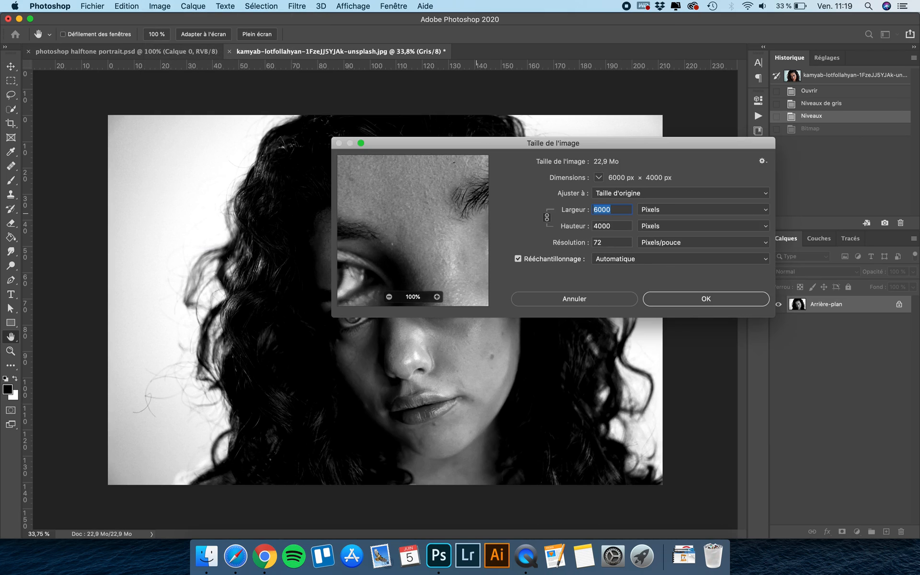
pyautogui.write('3000')
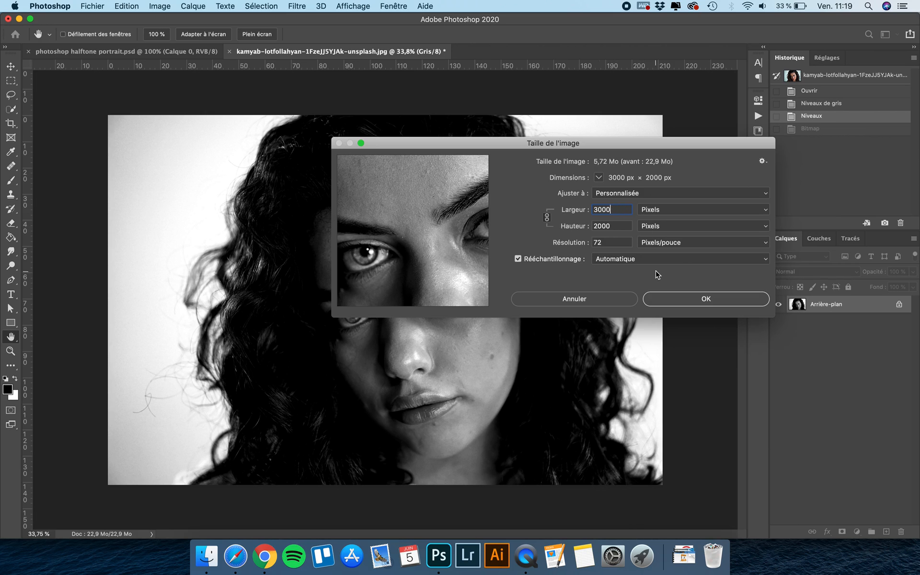
pyautogui.click(691, 300)
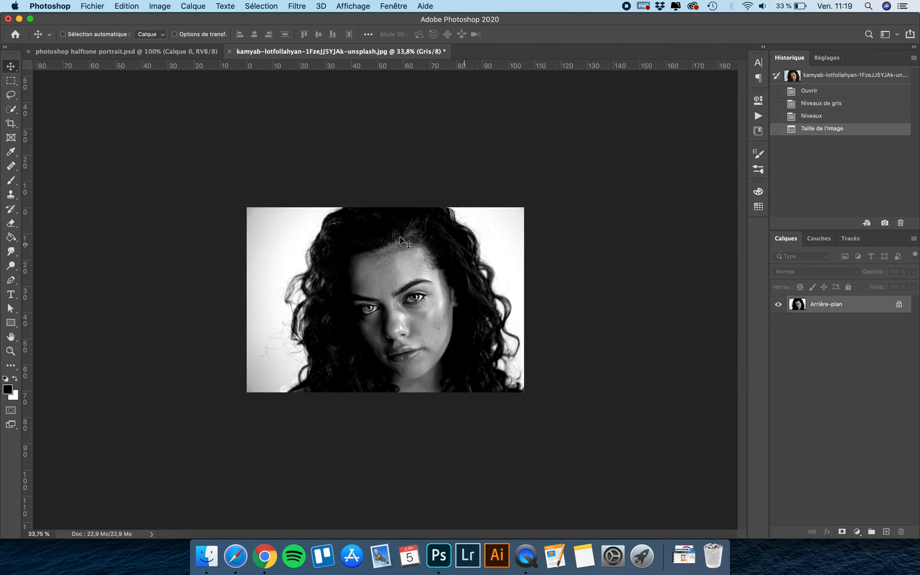
pyautogui.scroll(3, 350, 232)
pyautogui.scroll(1, 349, 231)
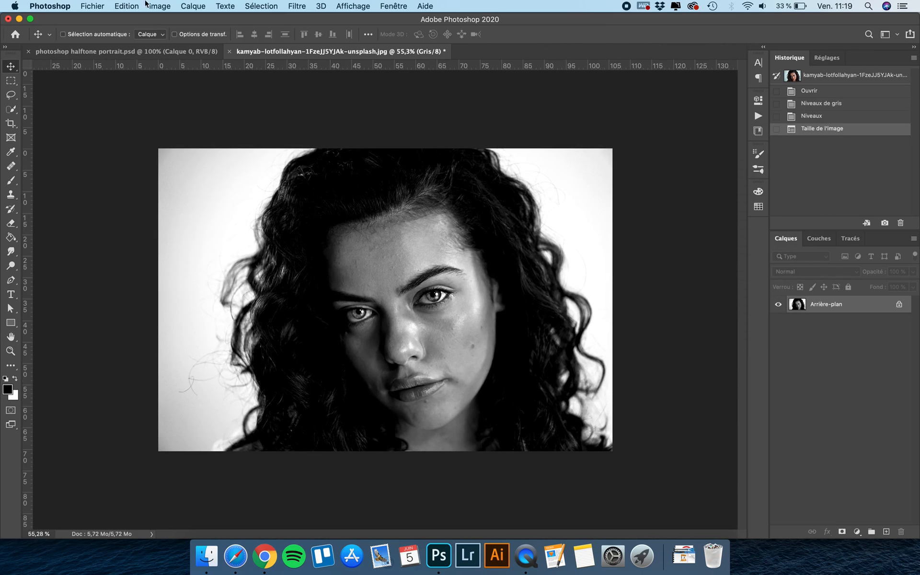
# Try the 72 pixels/inch Bitmap conversion with a 1 line/inch, 45-degree line (Droite) halftone screen on the resized portrait, and undo it.
pyautogui.click(160, 6)
pyautogui.moveTo(160, 18)
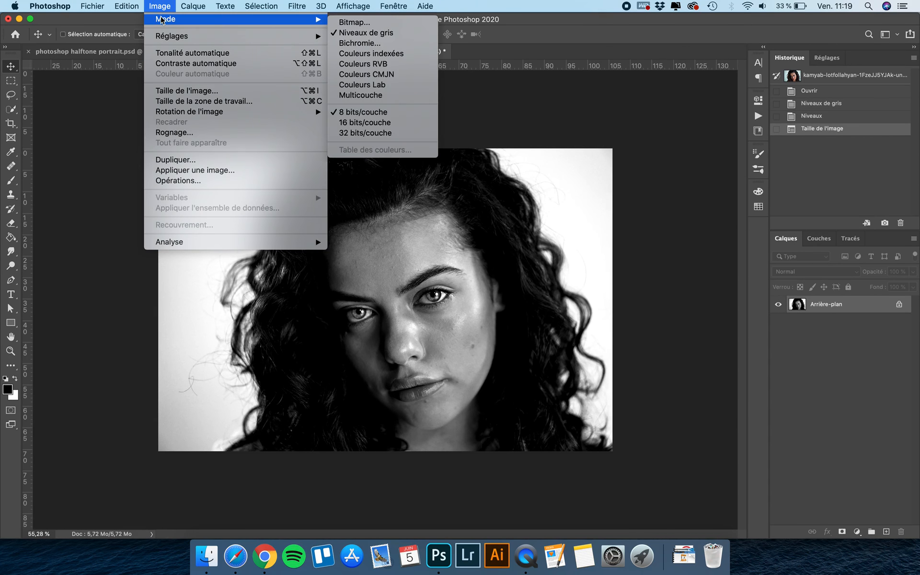
pyautogui.click(356, 24)
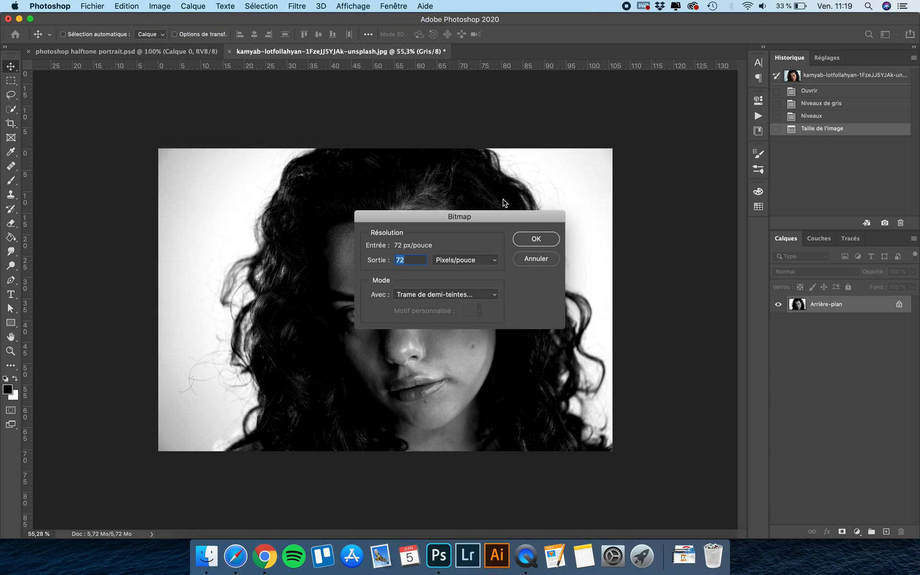
pyautogui.click(537, 238)
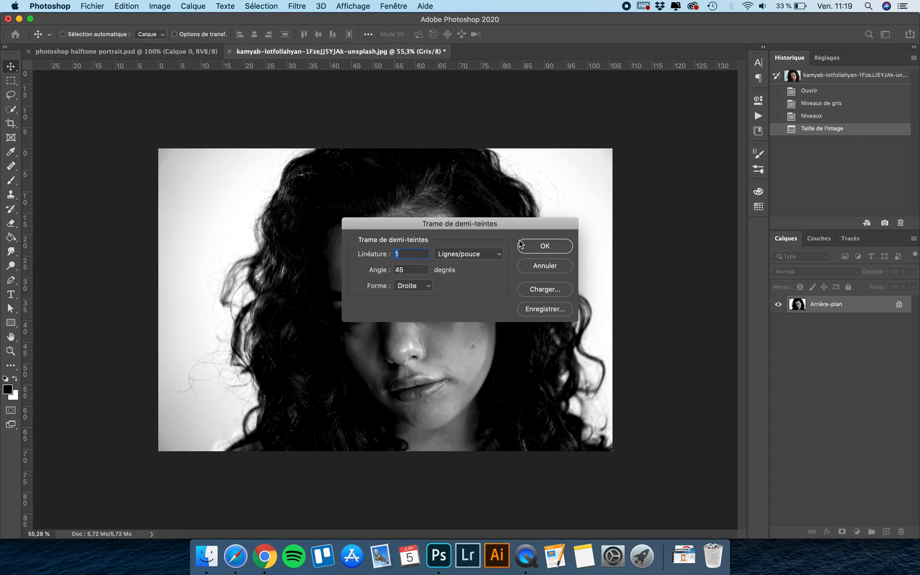
pyautogui.click(558, 246)
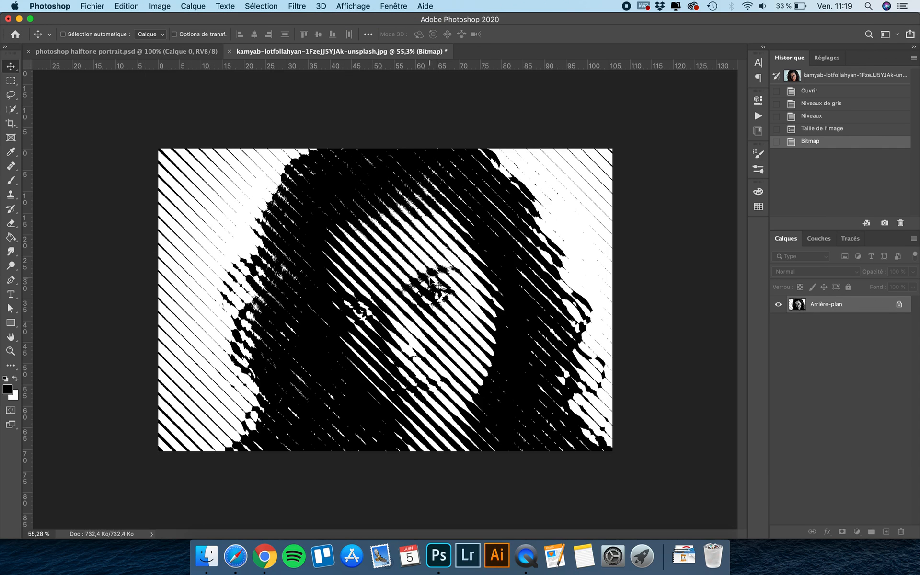
pyautogui.press('super+z')
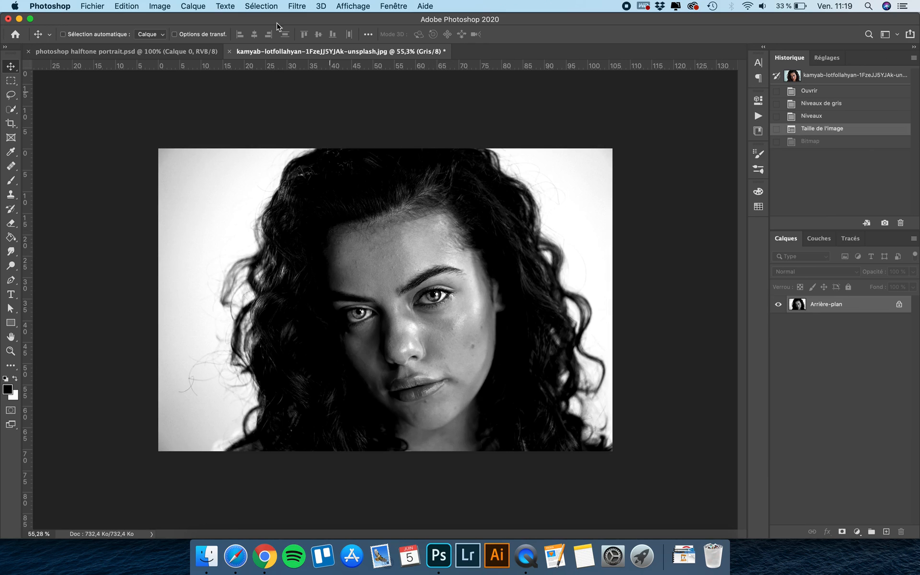
# Try the 72 pixels/inch Bitmap conversion with a finer 45-degree line halftone screen, examine the lines on the face, and undo it.
pyautogui.click(163, 6)
pyautogui.moveTo(309, 18)
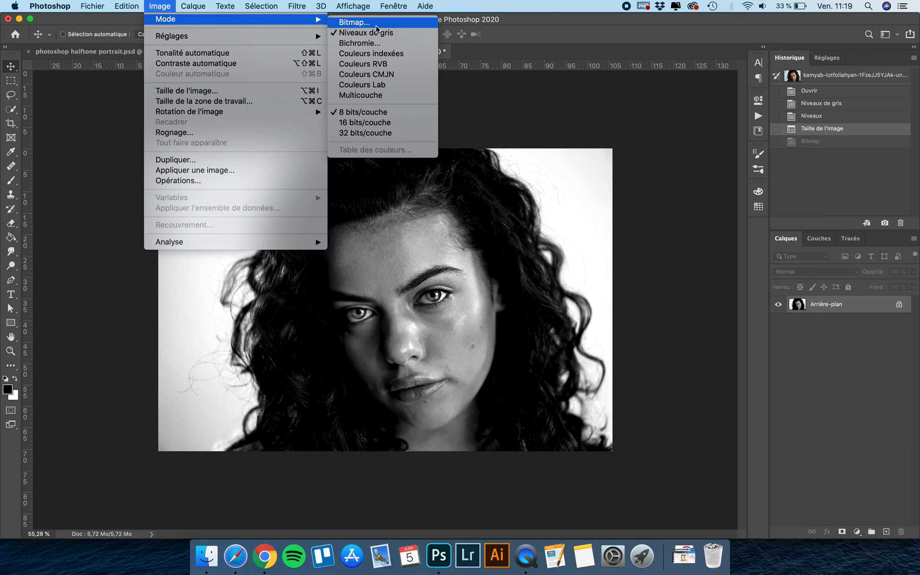
pyautogui.click(354, 22)
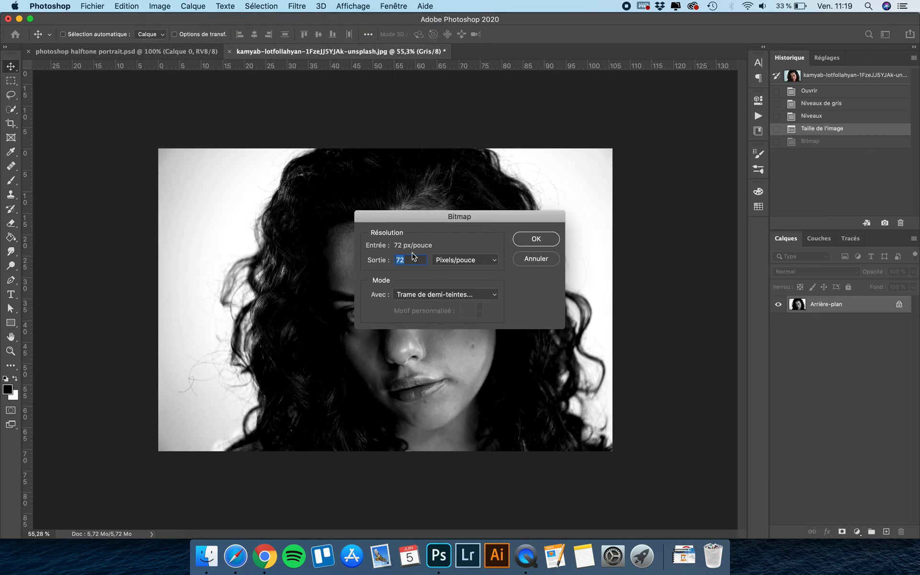
pyautogui.click(531, 242)
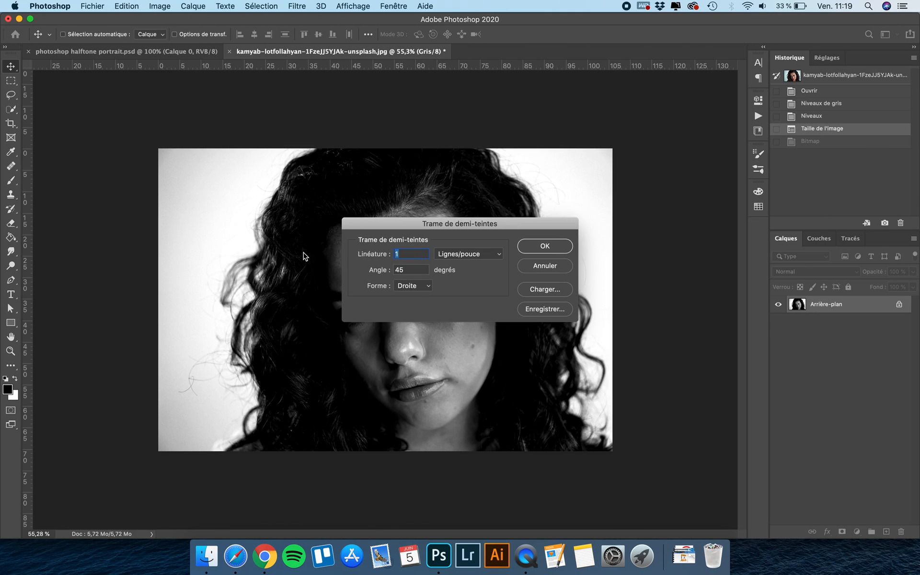
pyautogui.click(554, 243)
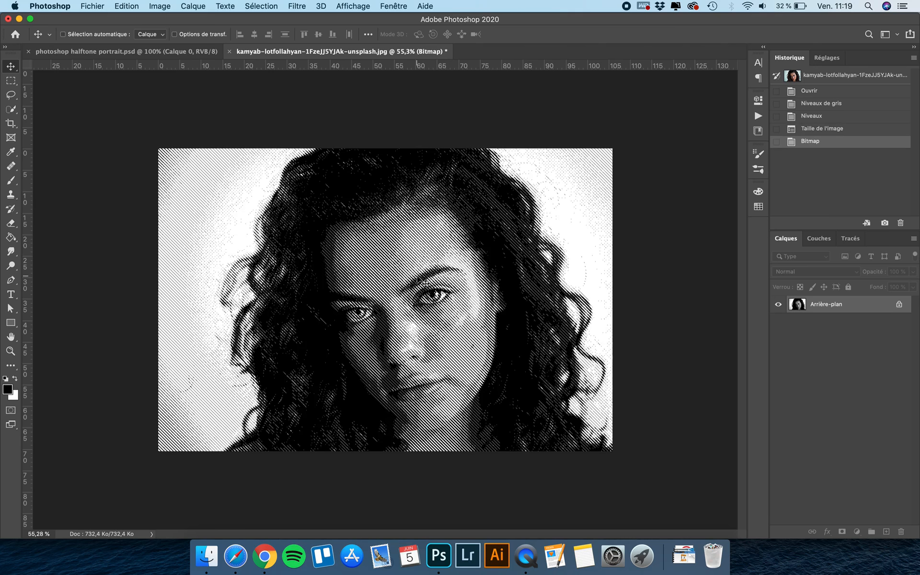
pyautogui.scroll(3, 450, 323)
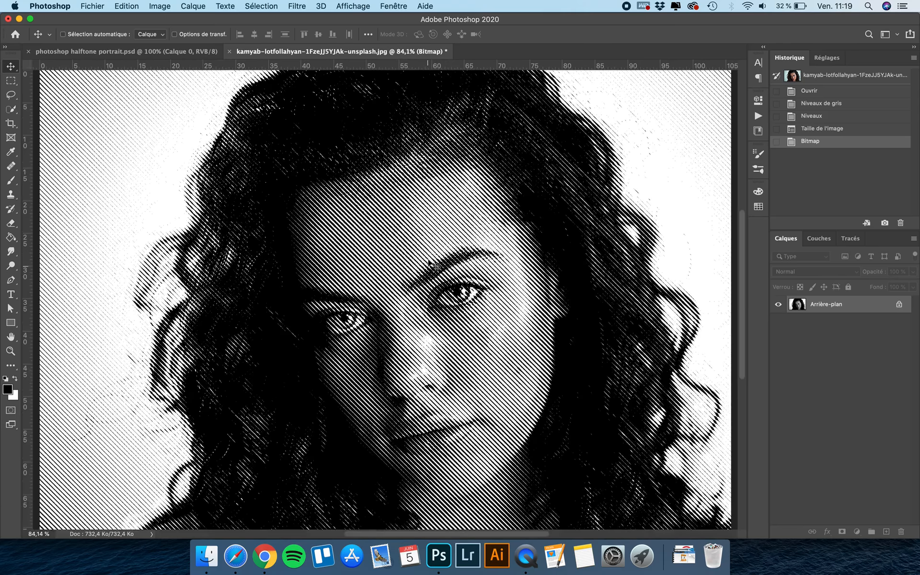
pyautogui.scroll(-2, 435, 265)
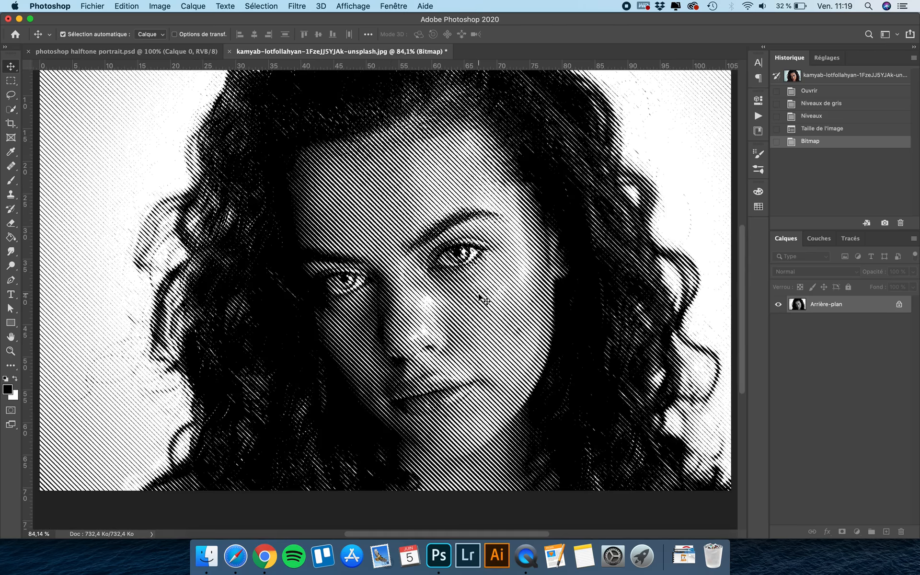
pyautogui.press('super+z')
# Convert the portrait to Bitmap at 72 pixels/inch with a halftone screen of 2 lines/inch, 45 degrees and the line shape (Droite).
pyautogui.click(159, 6)
pyautogui.moveTo(207, 20)
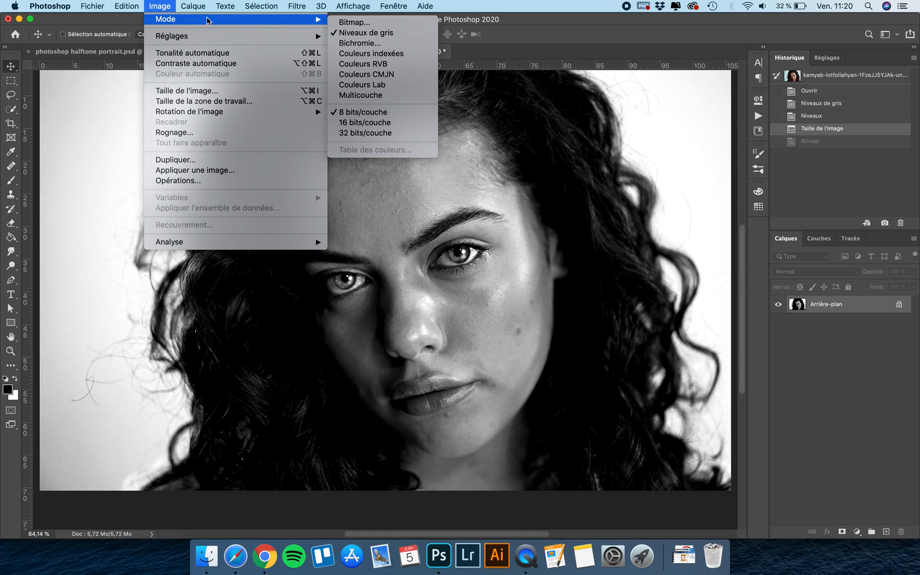
pyautogui.click(384, 21)
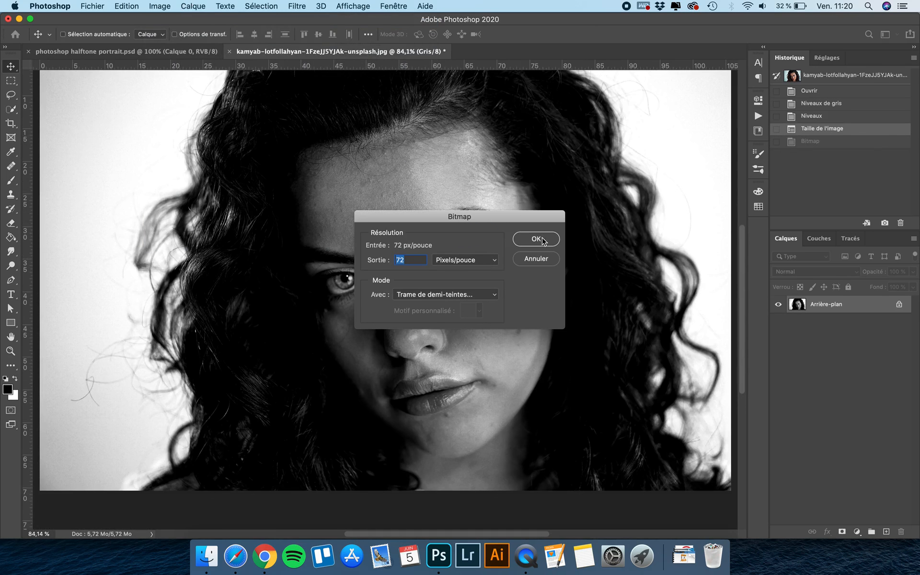
pyautogui.click(543, 241)
pyautogui.write('2')
pyautogui.click(555, 246)
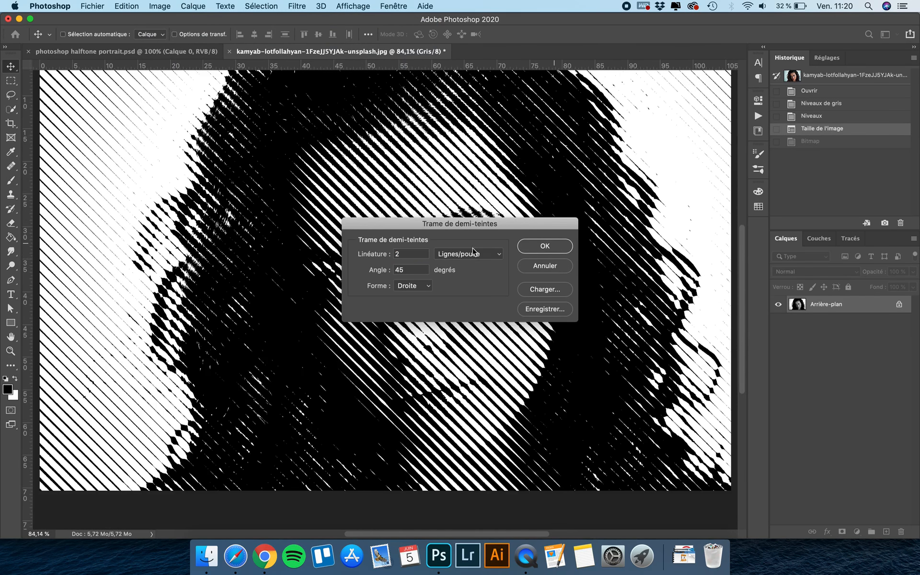
pyautogui.scroll(-3, 379, 232)
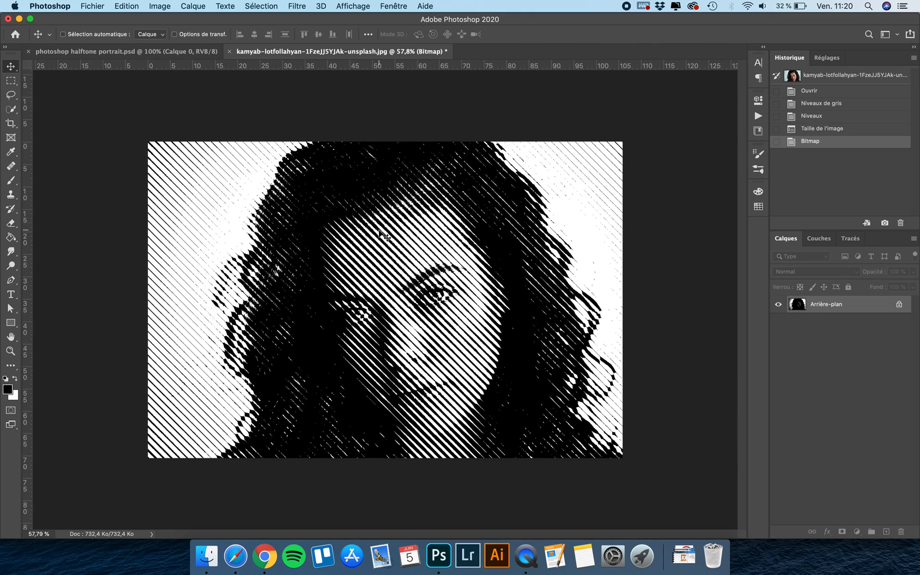
# Convert the bitmap halftone image back to grayscale (Niveaux de gris) with a size ratio of 1.
pyautogui.click(161, 6)
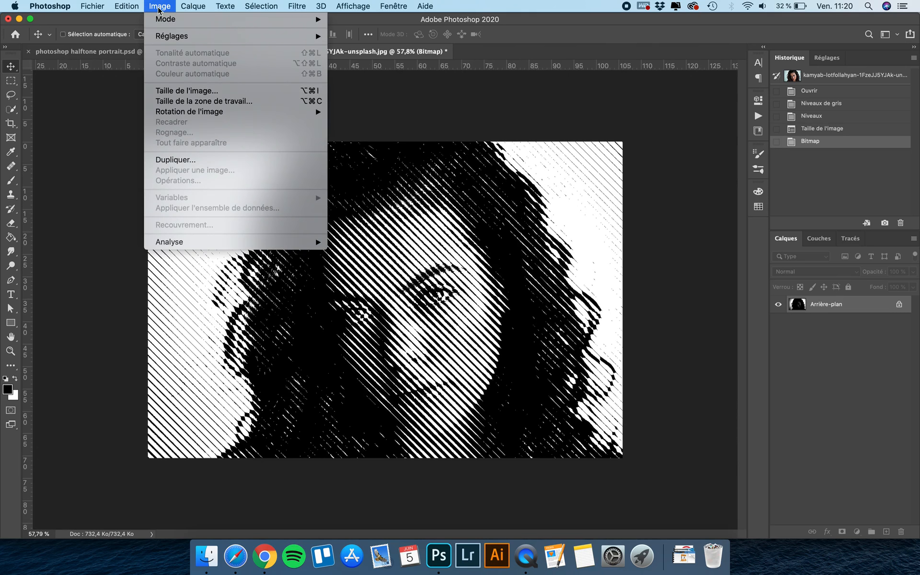
pyautogui.moveTo(162, 20)
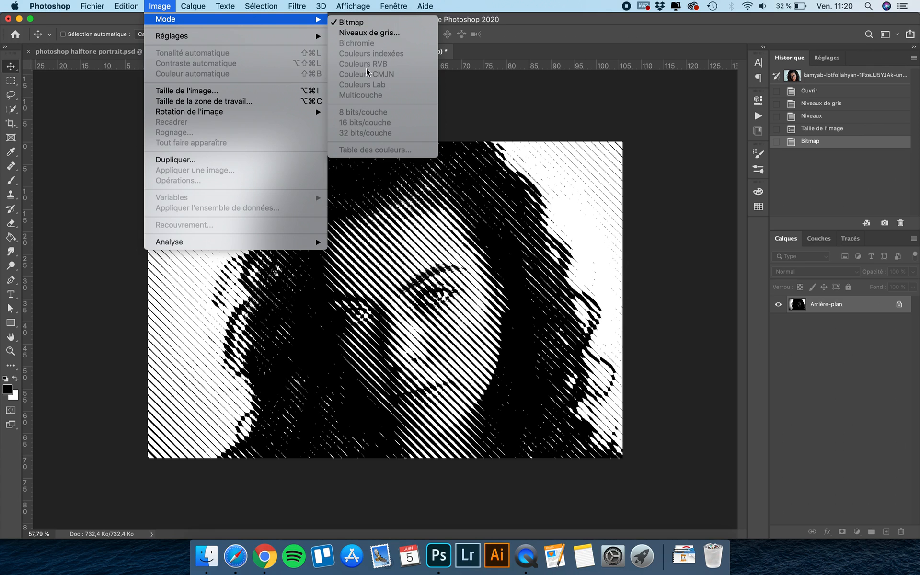
pyautogui.click(368, 33)
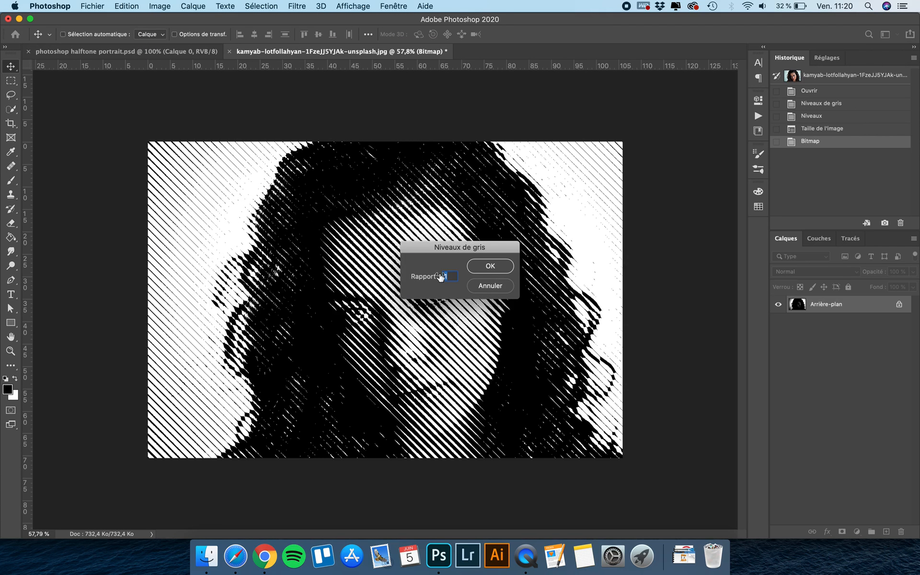
pyautogui.click(491, 265)
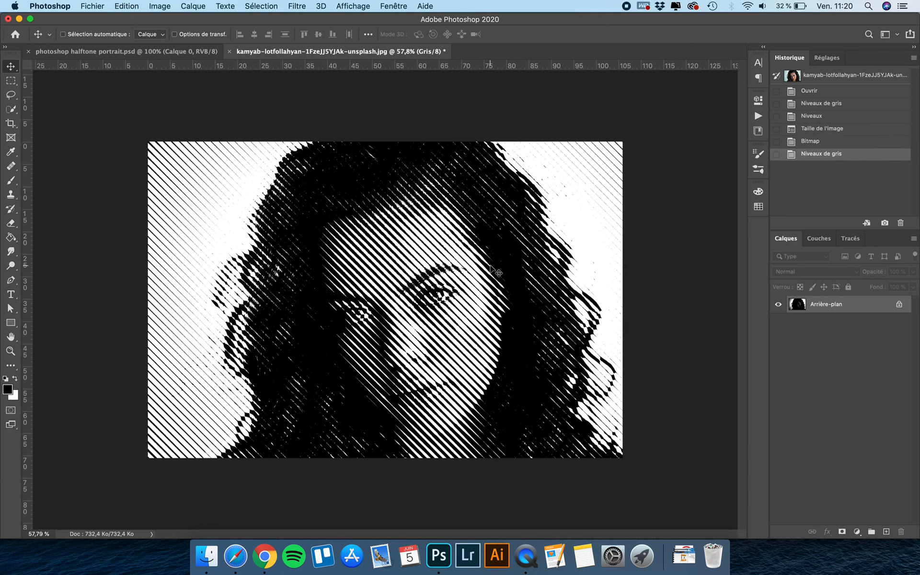
# Convert the grayscale halftone image to RGB colour (Couleurs RVB) and unlock the background as a regular layer.
pyautogui.scroll(5, 412, 301)
pyautogui.scroll(-2, 282, 180)
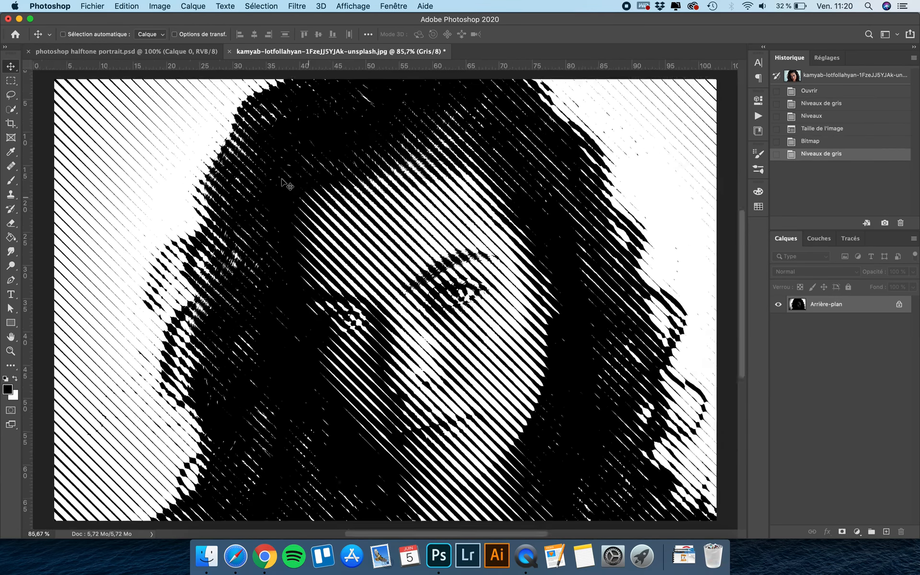
pyautogui.scroll(-1, 283, 180)
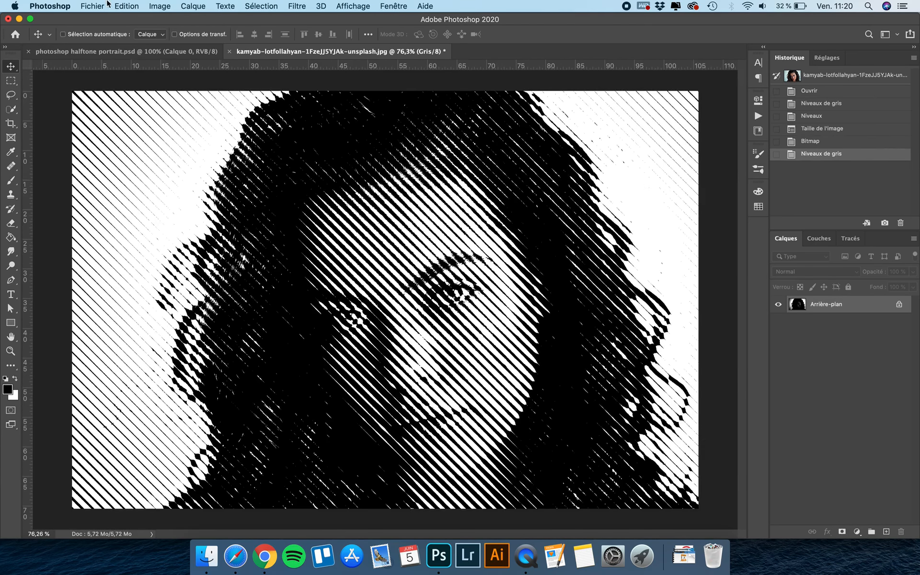
pyautogui.click(93, 6)
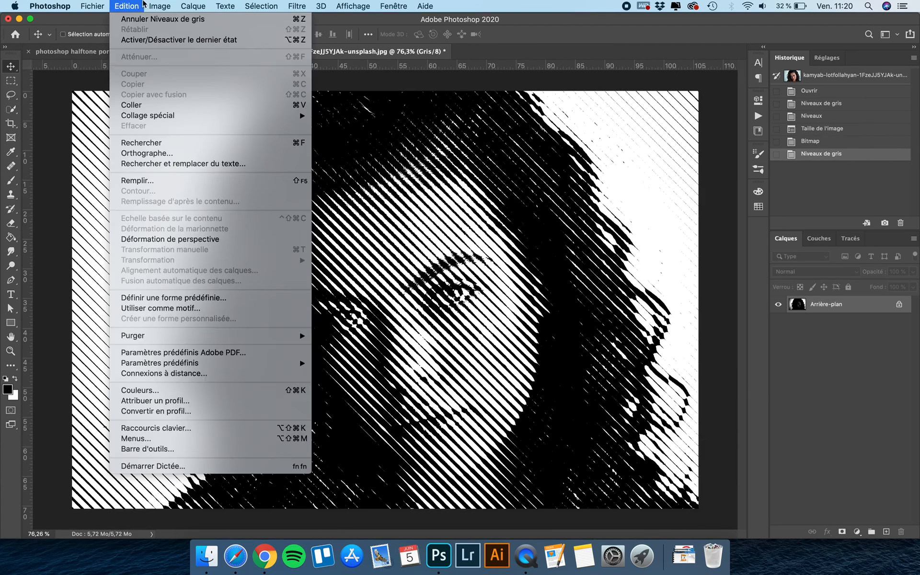
pyautogui.moveTo(159, 5)
pyautogui.moveTo(192, 19)
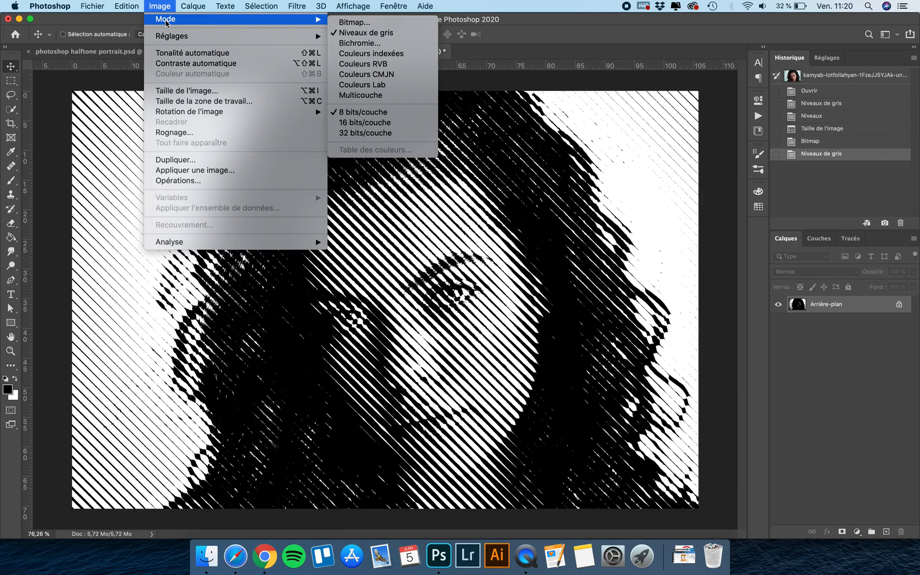
pyautogui.click(384, 66)
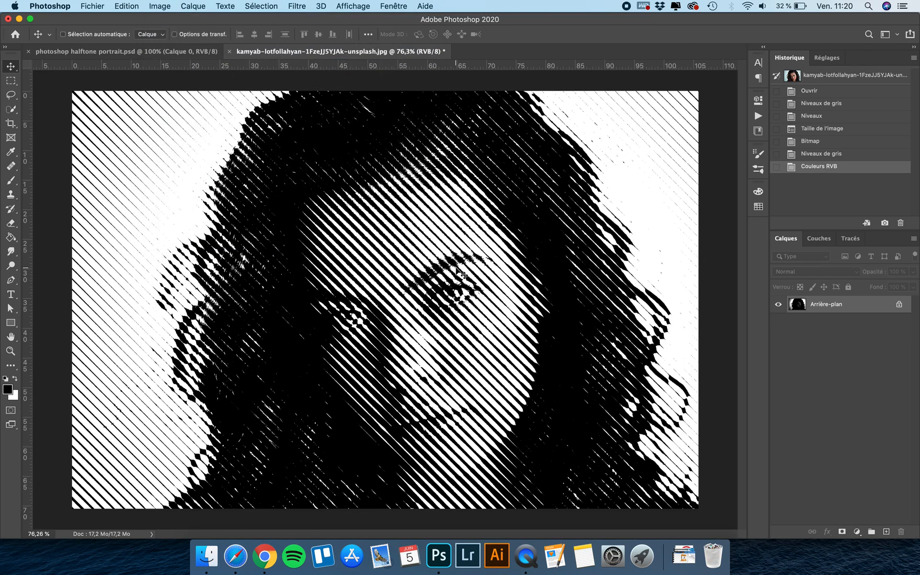
pyautogui.click(898, 303)
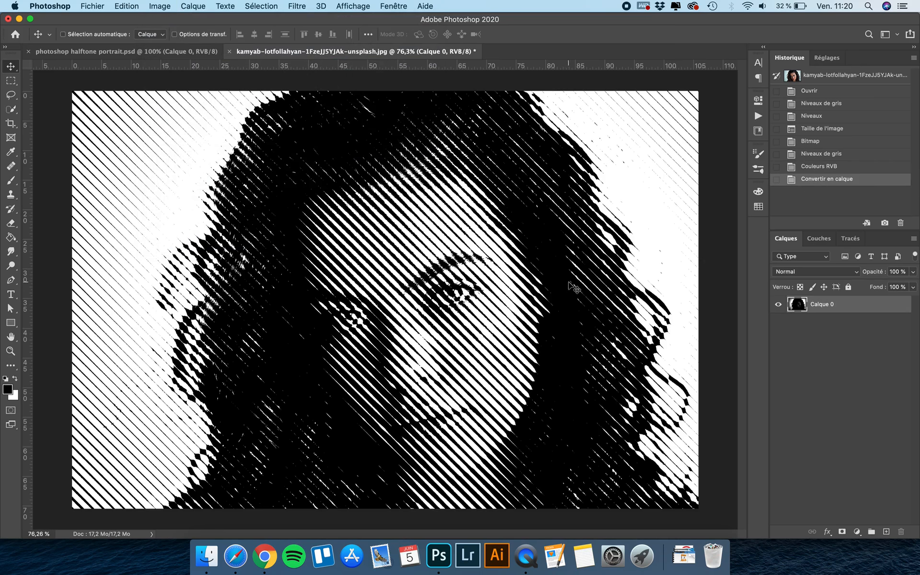
# Go back to the Bitmap history state and check the available save formats, keeping PNG, without saving the file.
pyautogui.click(828, 144)
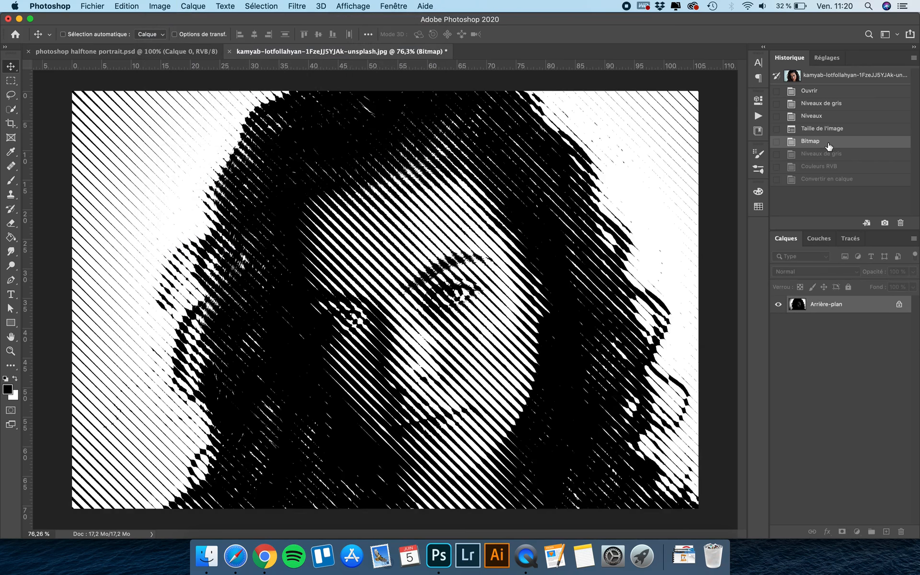
pyautogui.scroll(-1, 401, 283)
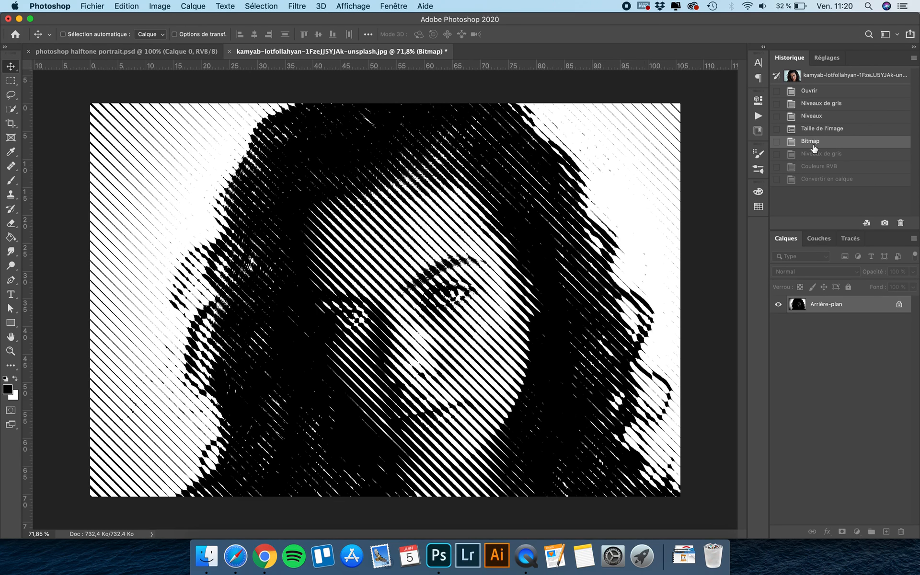
pyautogui.click(89, 5)
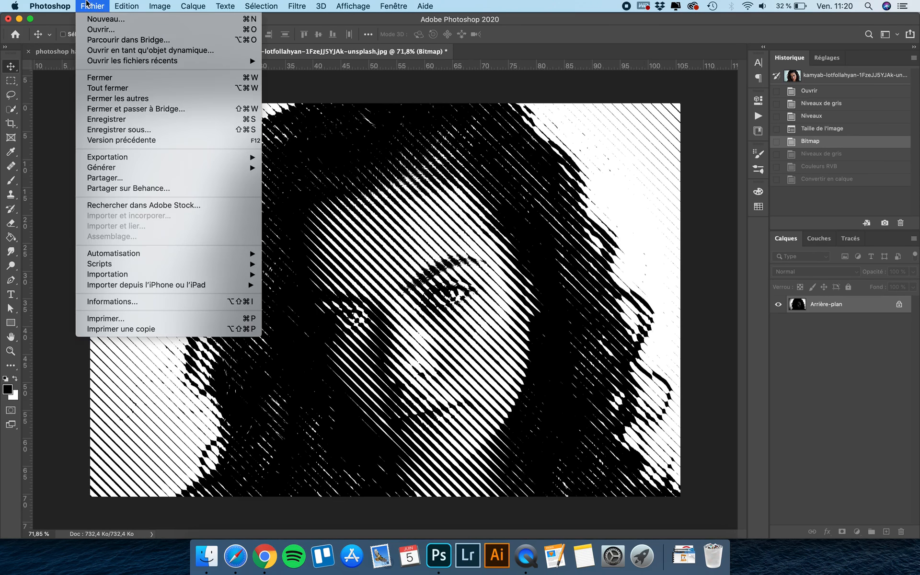
pyautogui.click(119, 120)
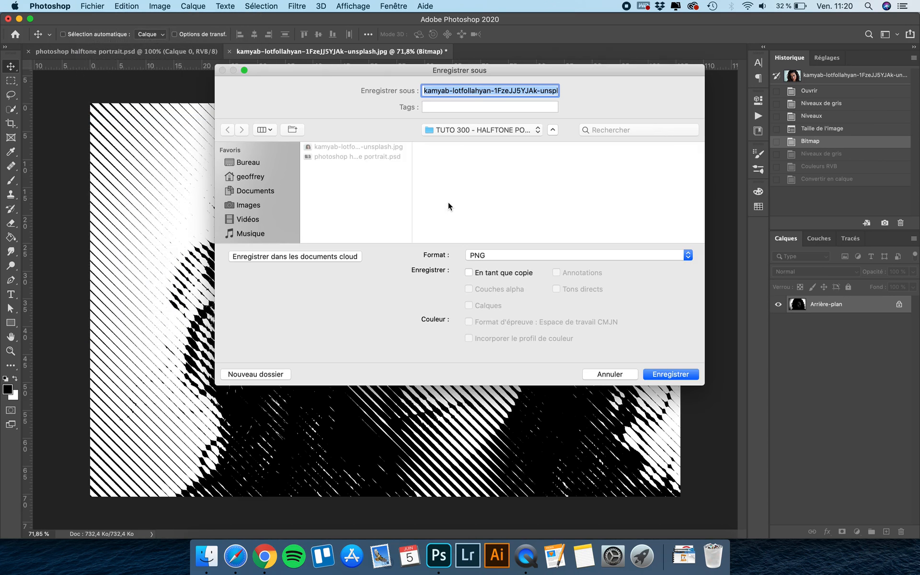
pyautogui.click(516, 255)
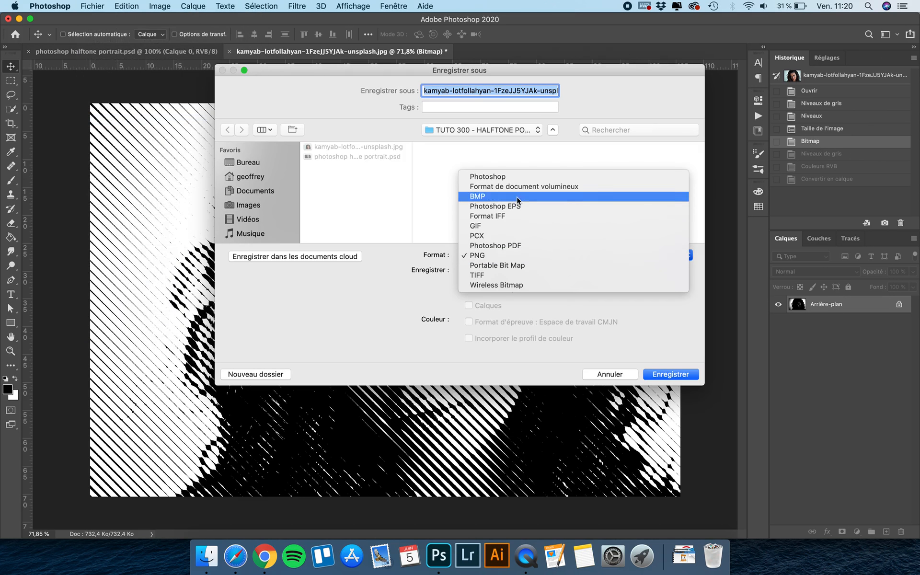
pyautogui.click(489, 255)
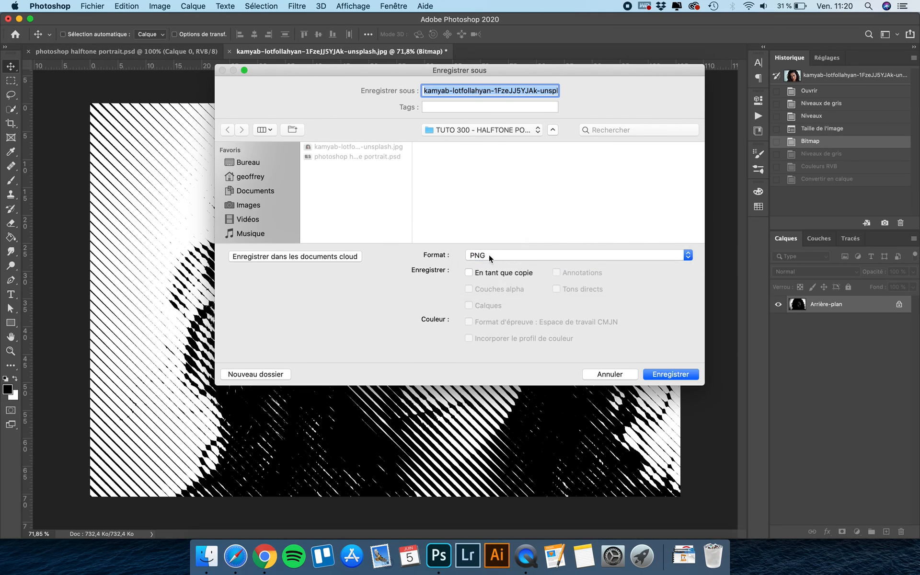
pyautogui.click(606, 374)
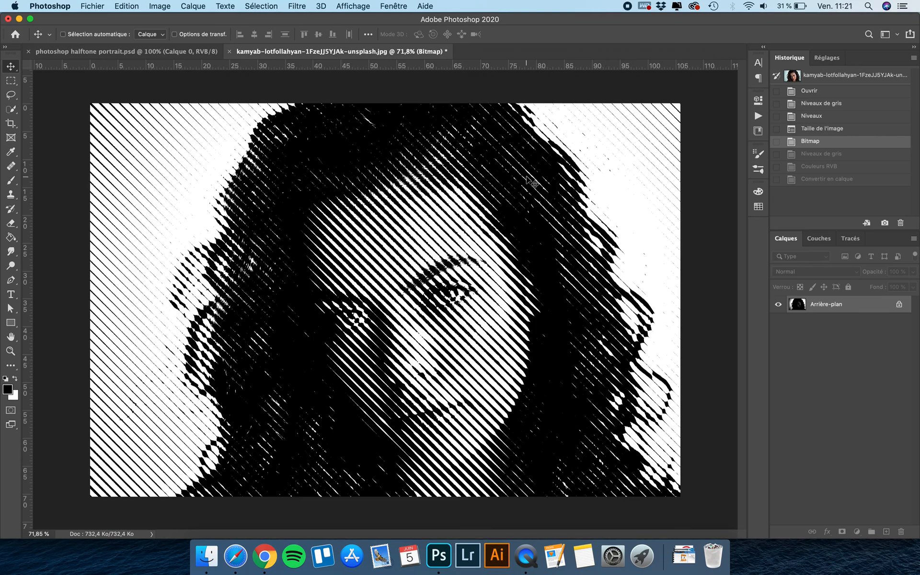
# Return to the resized grayscale history state and convert it to Bitmap at 72 pixels/inch with a 2 lines/inch, 0-degree line (Droite) halftone screen.
pyautogui.click(832, 130)
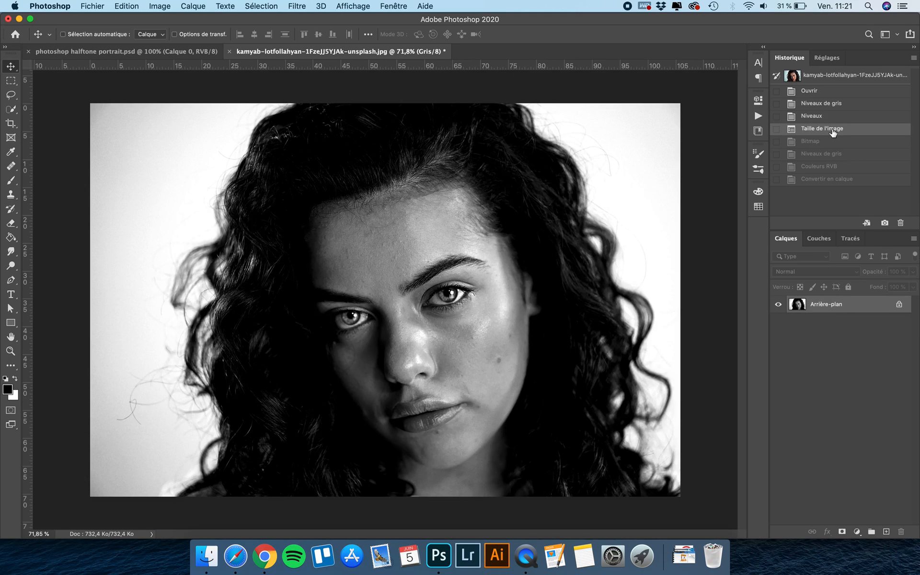
pyautogui.click(154, 5)
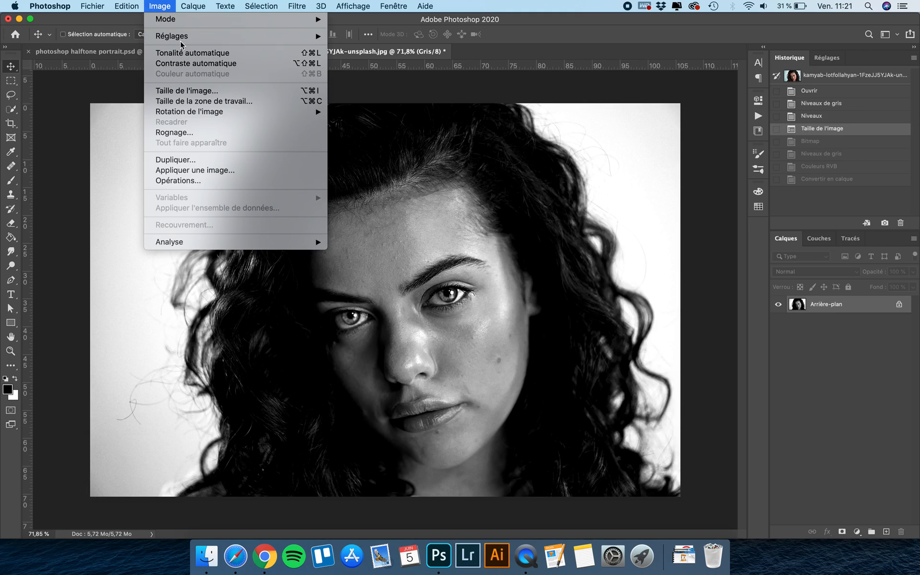
pyautogui.moveTo(186, 40)
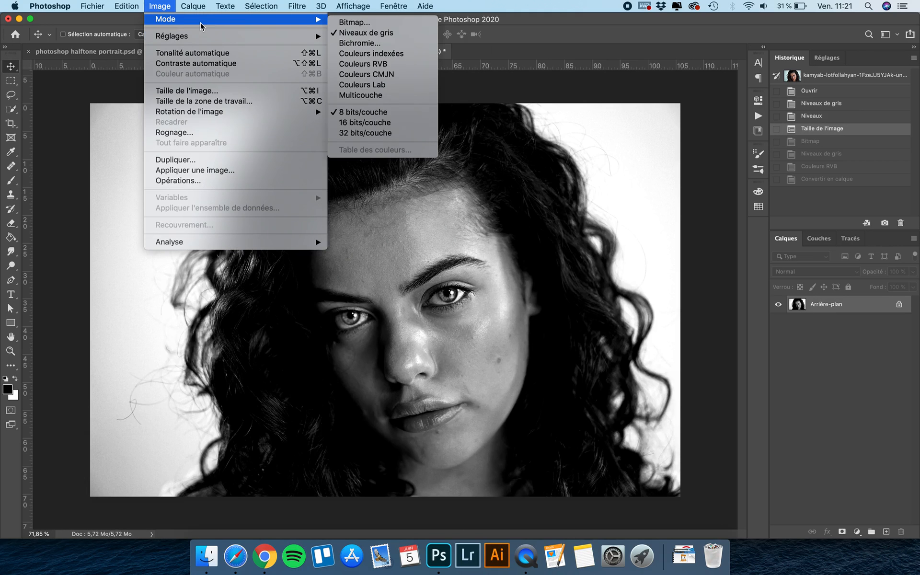
pyautogui.click(380, 26)
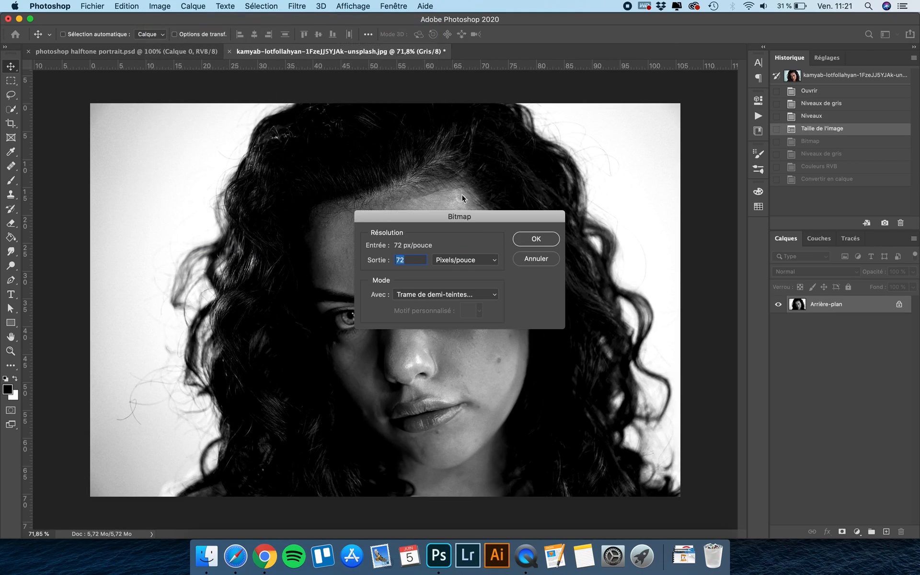
pyautogui.click(536, 239)
pyautogui.write('2')
pyautogui.press('Tab')
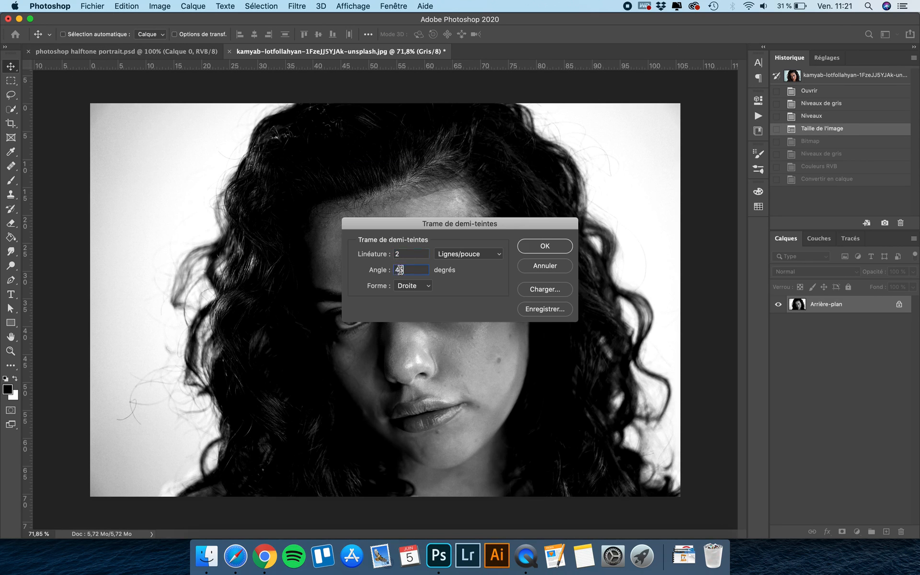
pyautogui.write('0')
pyautogui.click(546, 246)
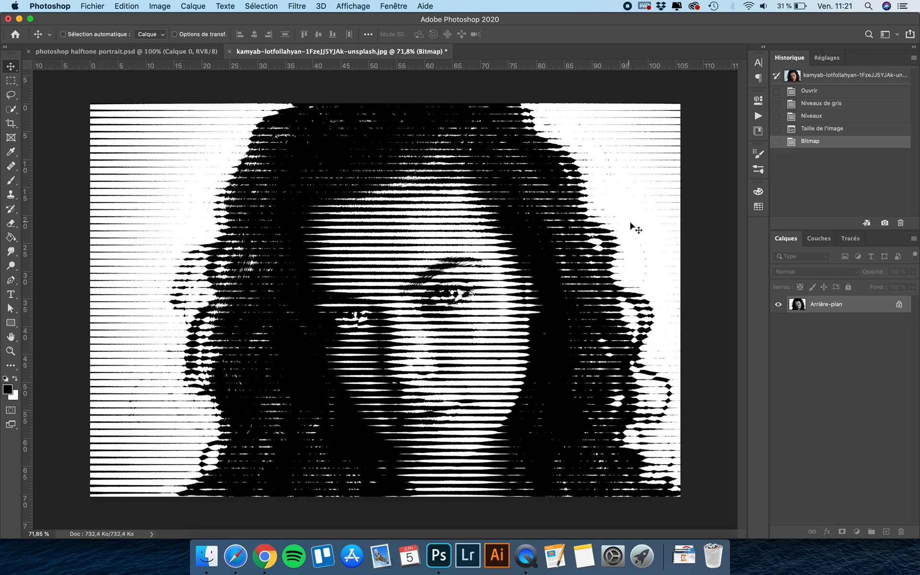
# Undo the line halftone and convert the grayscale portrait to Bitmap at 72 pixels/inch with a circle (Cercle) screen at 2 lines/inch, 0 degrees.
pyautogui.press('super+z')
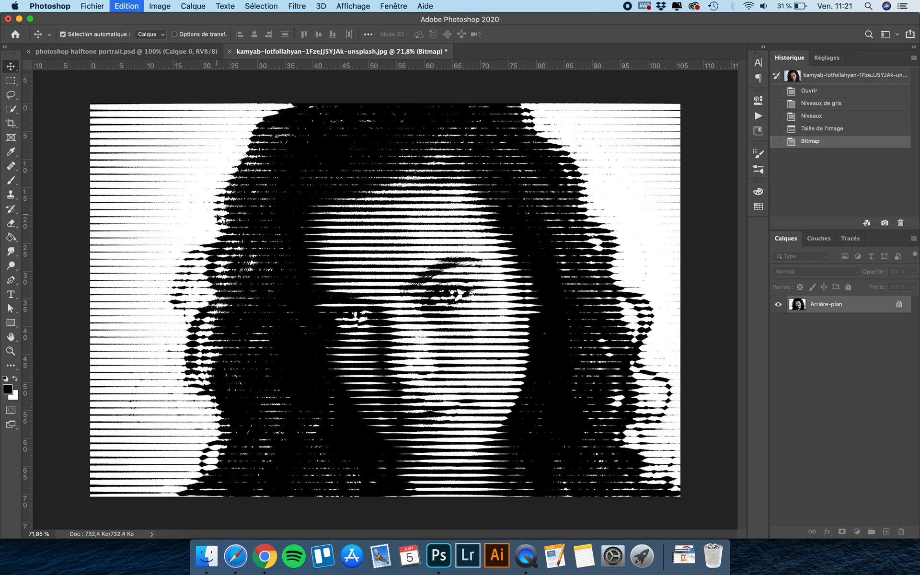
pyautogui.click(160, 6)
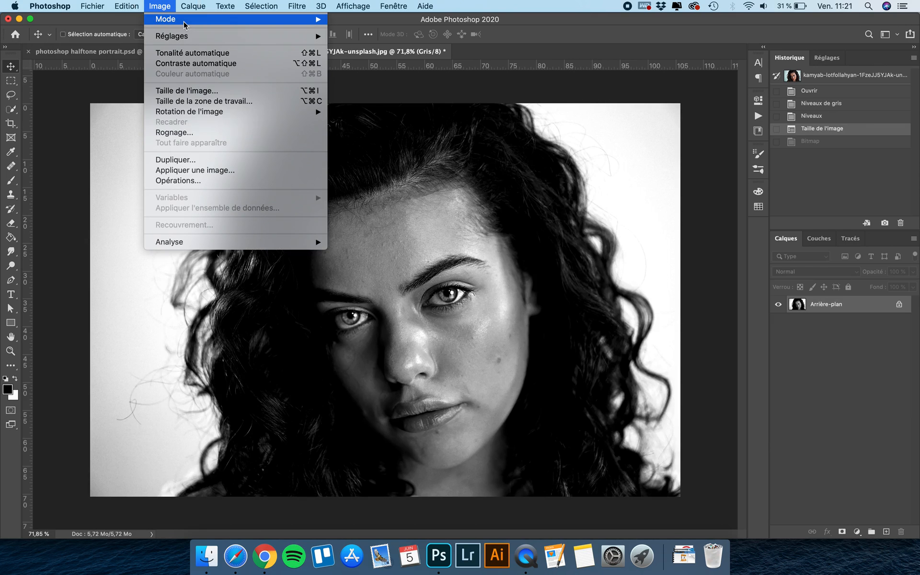
pyautogui.moveTo(182, 19)
pyautogui.click(390, 22)
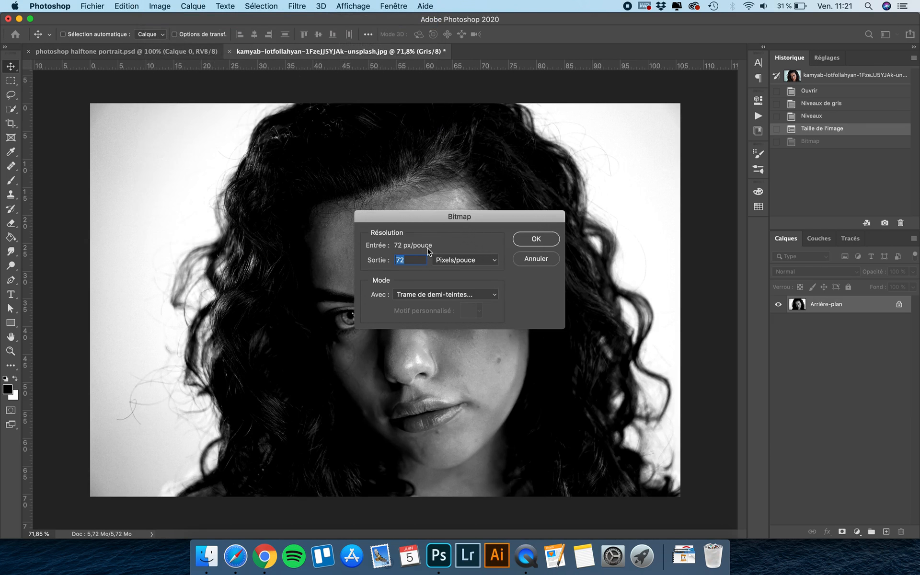
pyautogui.click(535, 239)
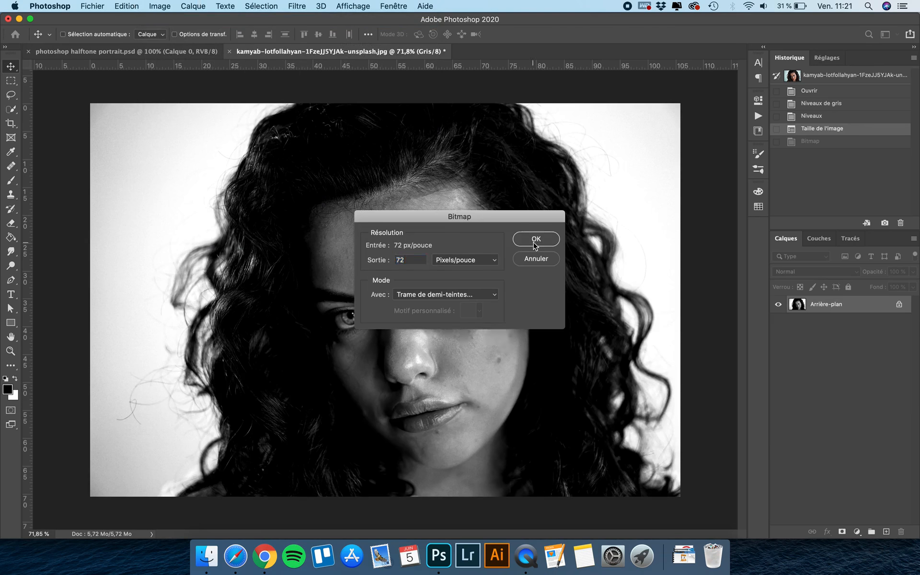
pyautogui.click(410, 286)
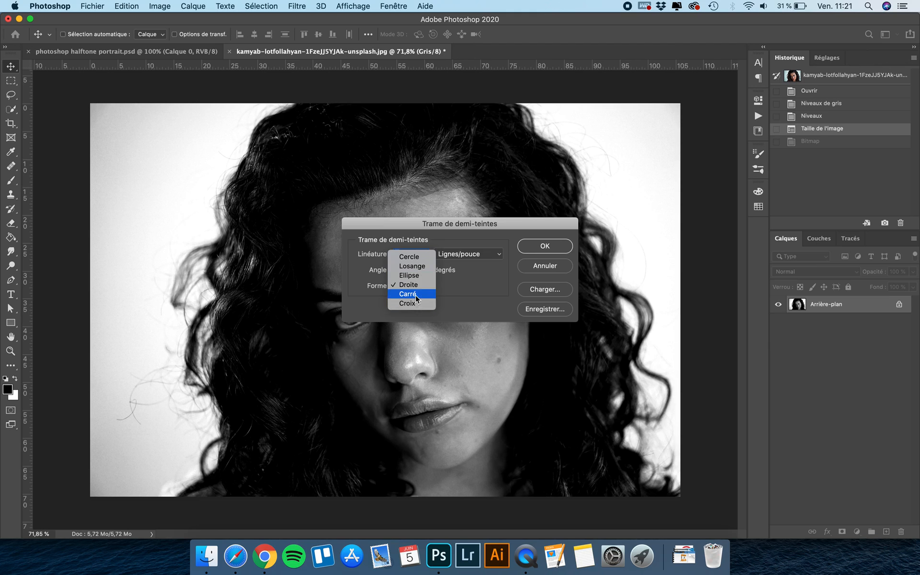
pyautogui.click(421, 268)
pyautogui.click(411, 286)
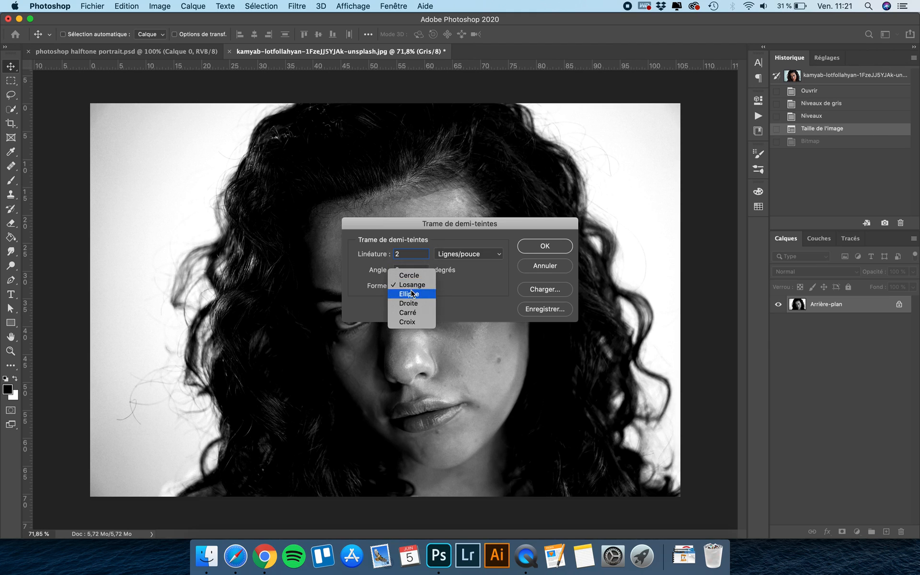
pyautogui.click(416, 275)
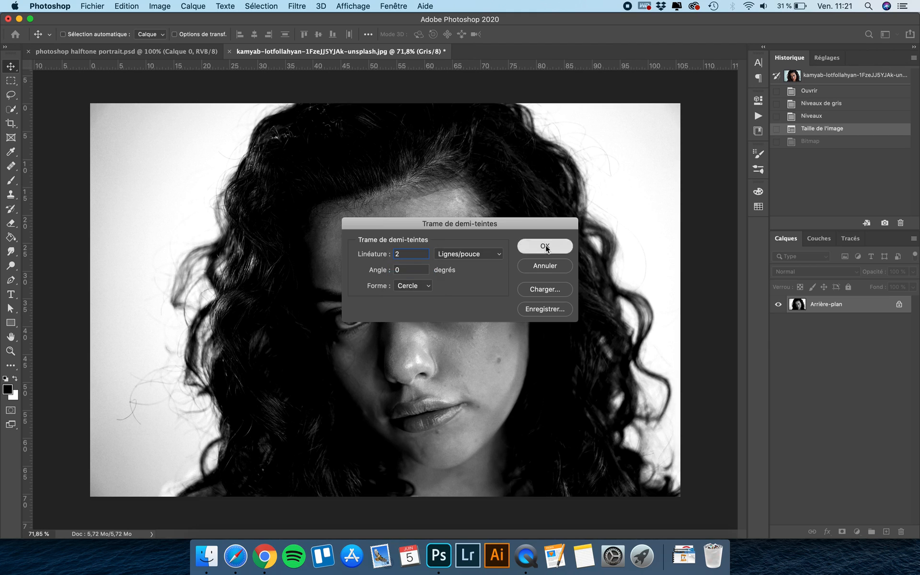
pyautogui.click(546, 245)
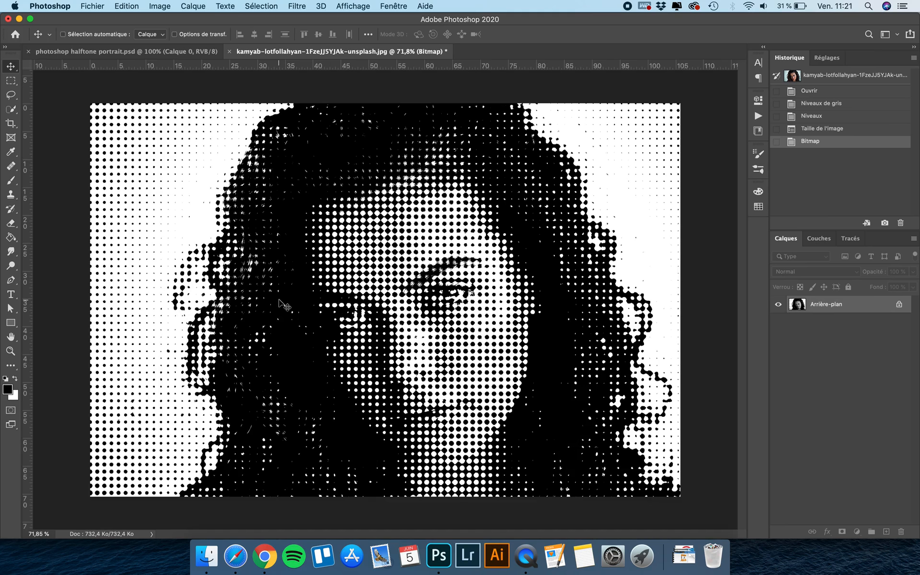
pyautogui.press('super')
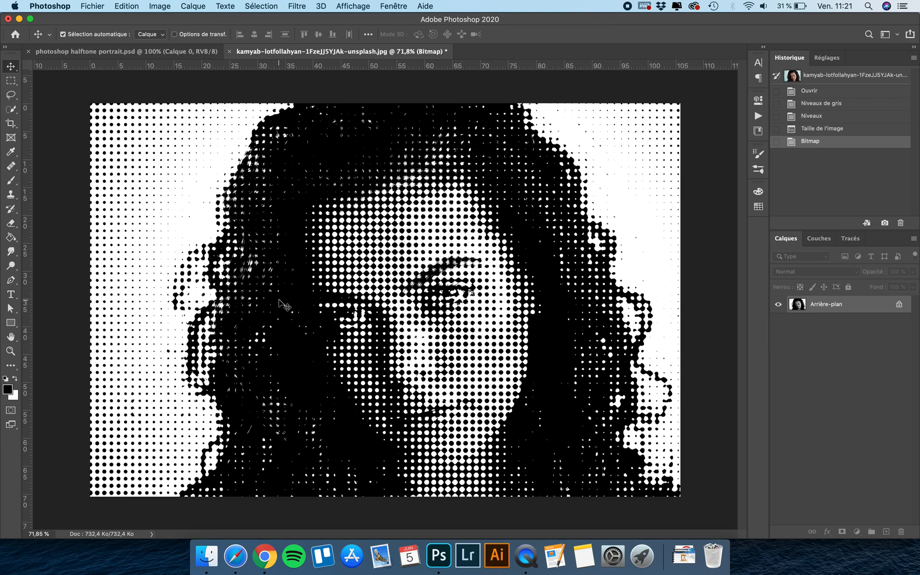